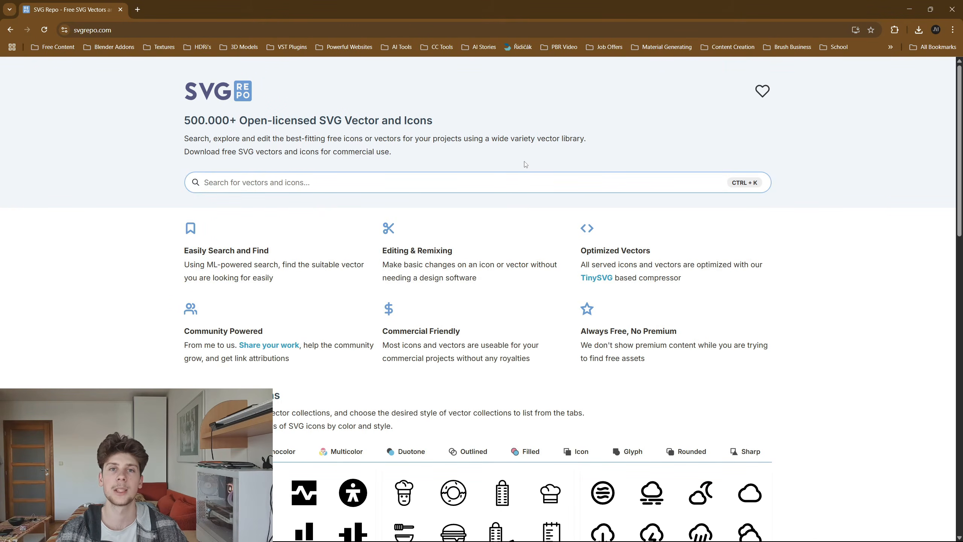
Search the SVG Repo library for "youtube" vectors
scroll(525, 164, "down", 6)
scroll(308, 152, "up", 6)
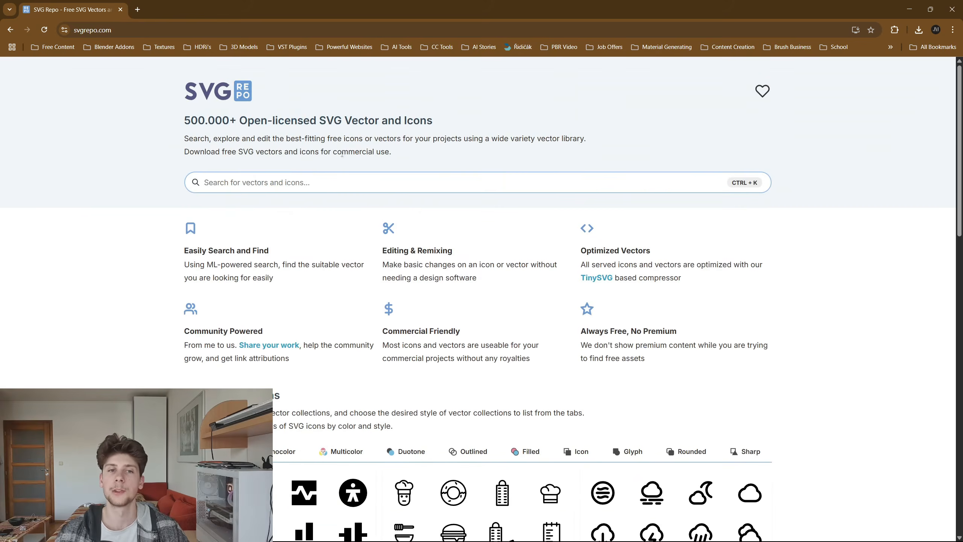
left_click(312, 186)
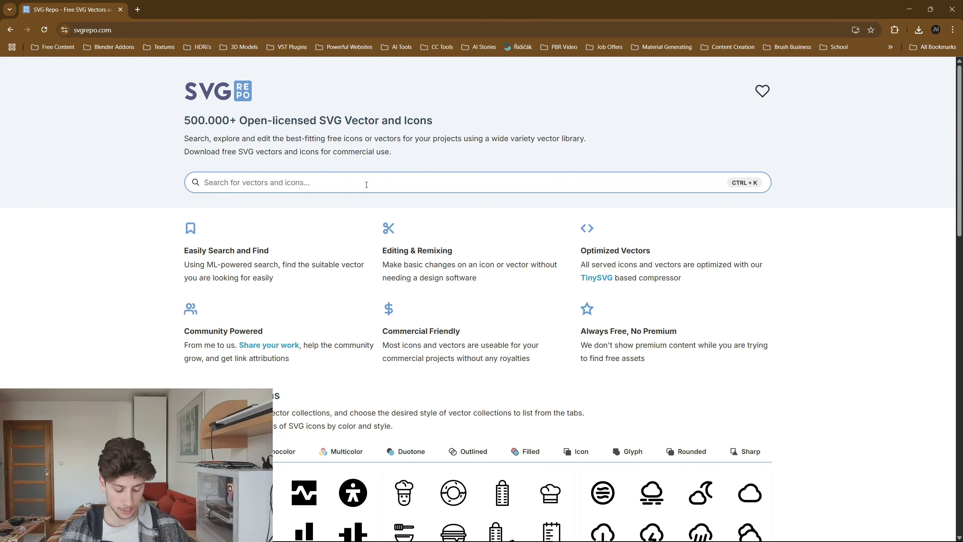
type("youtube")
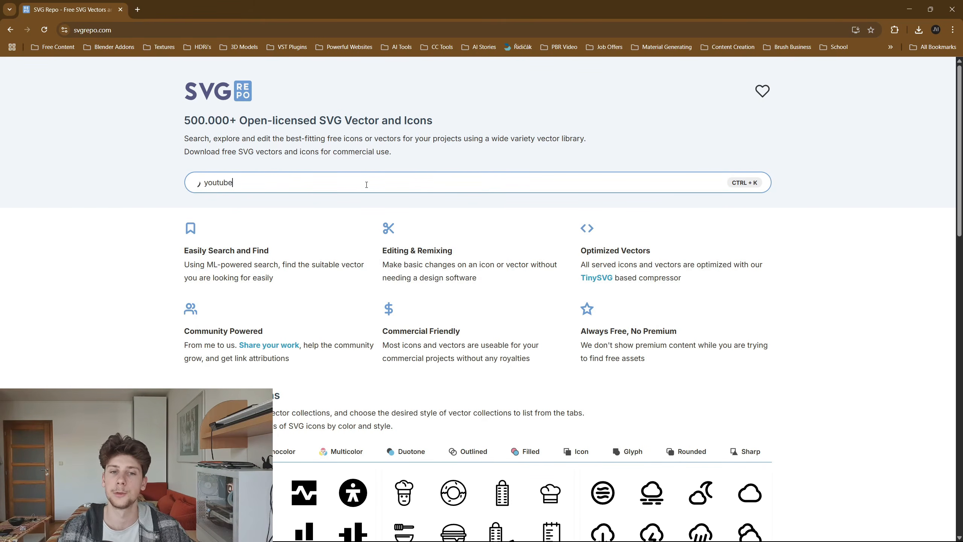
key("Return")
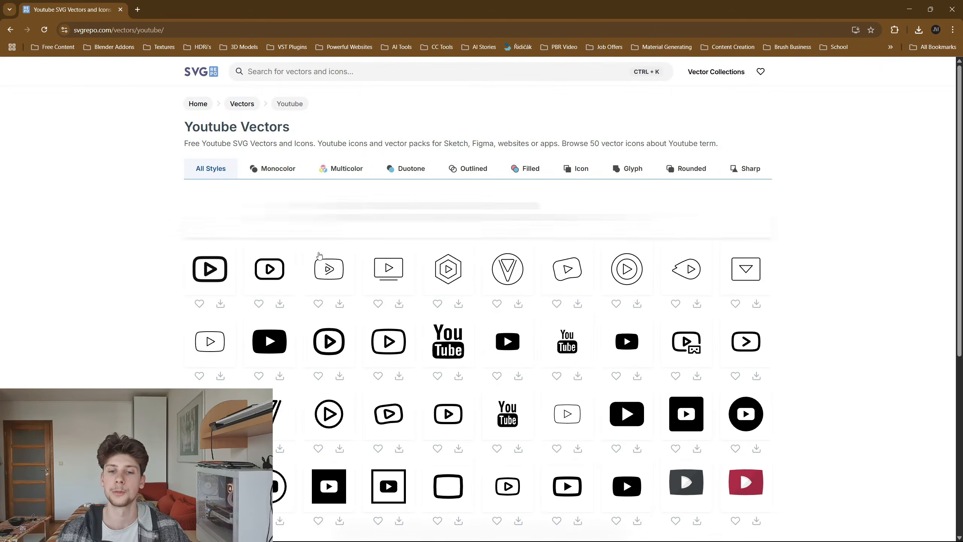
Open the solid black Youtube 168 icon and download its SVG vector file
scroll(320, 258, "down", 4)
left_click(270, 200)
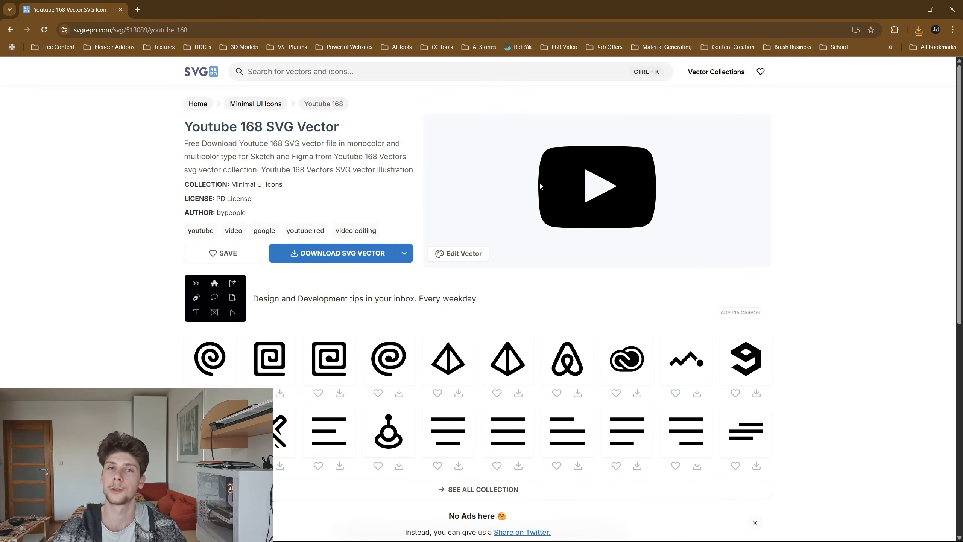
left_click(404, 254)
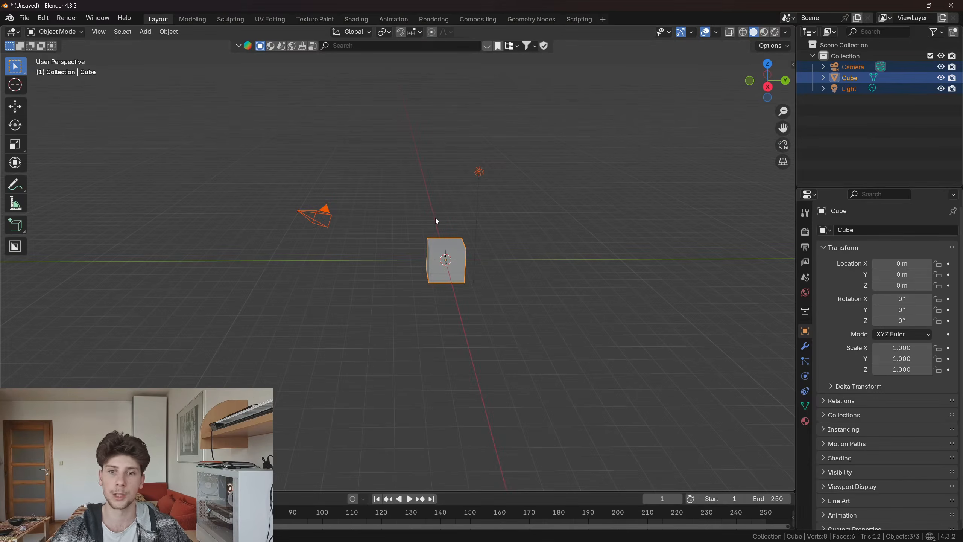
In Blender, delete the default camera, cube and light, and import youtube-168-svgrepo-com.svg from Downloads as Scalable Vector Graphics
key("x")
left_click(435, 217)
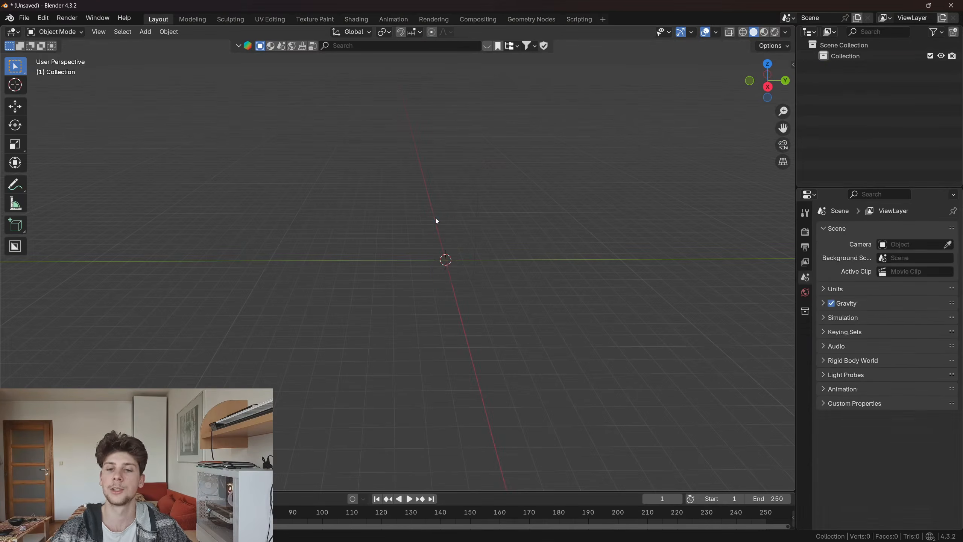
middle_click_drag(466, 243, 296, 197)
left_click(25, 17)
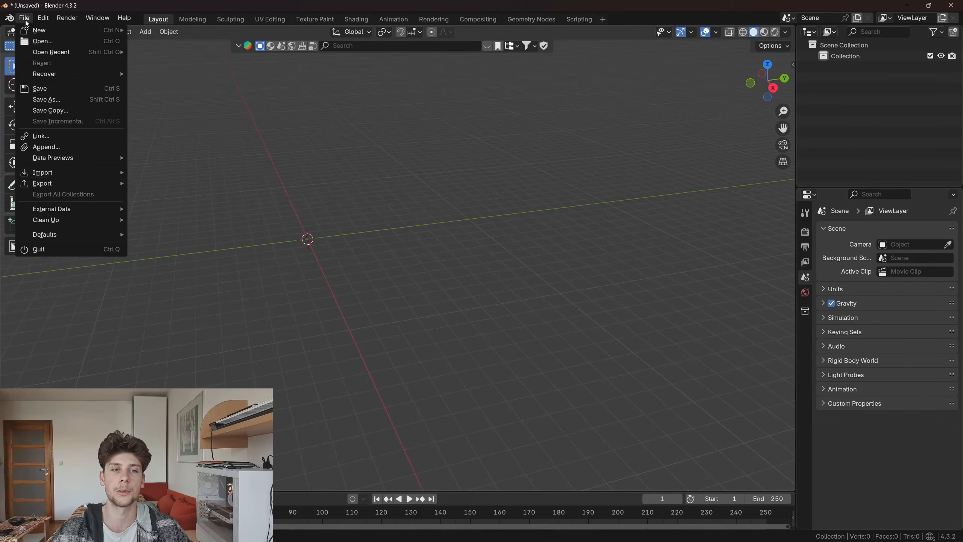
mouse_move(87, 174)
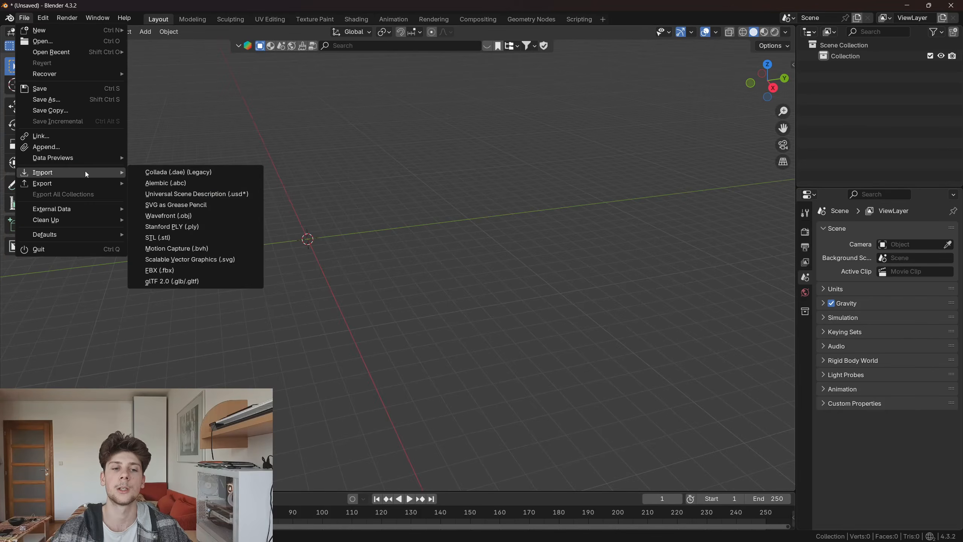
left_click(193, 260)
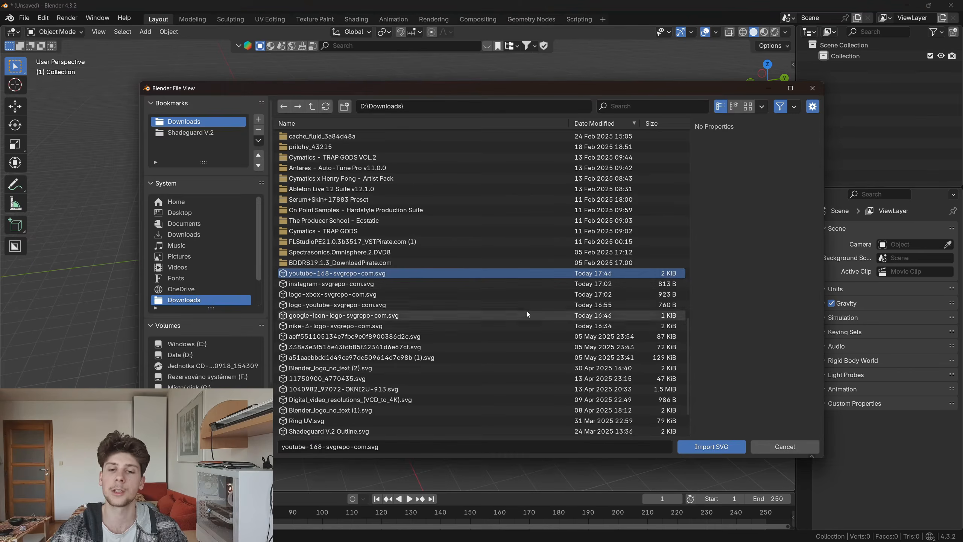
left_click(697, 446)
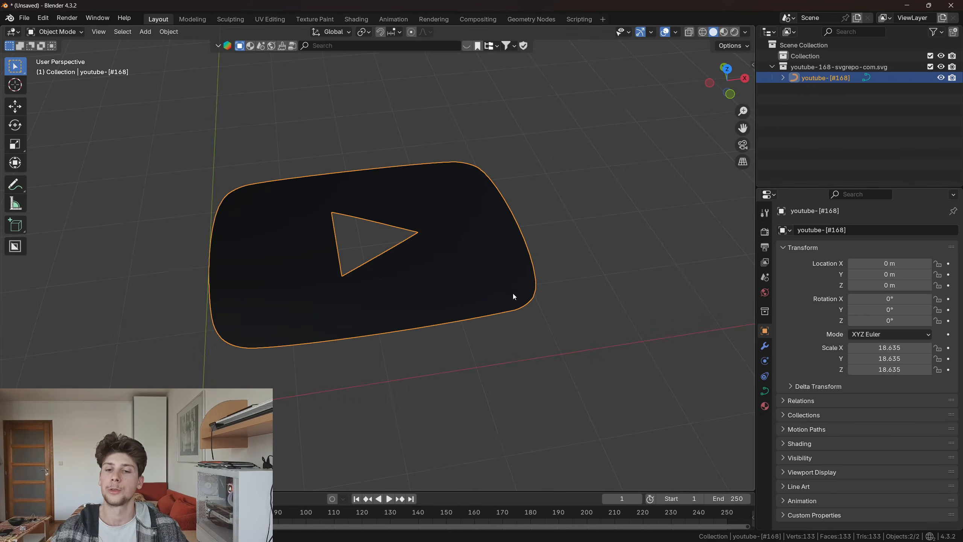
Extrude the imported YouTube logo curve by 0.009 m in its geometry settings
left_click(765, 392)
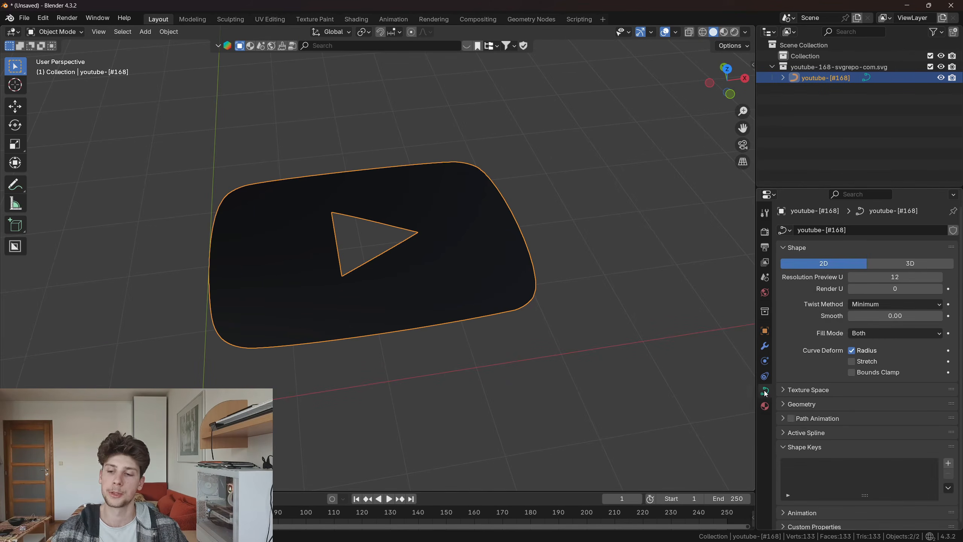
left_click(833, 400)
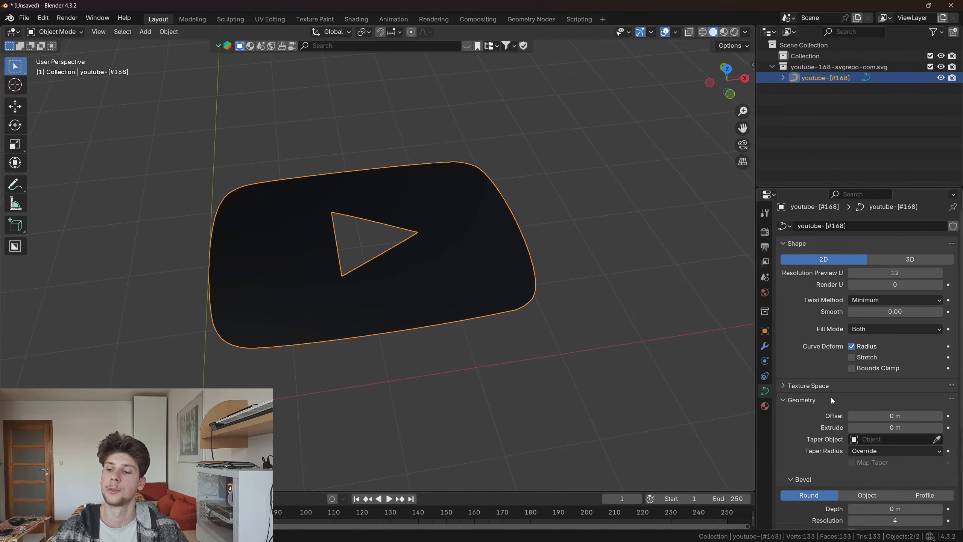
scroll(831, 398, "down", 7)
middle_click_drag(201, 215, 191, 217)
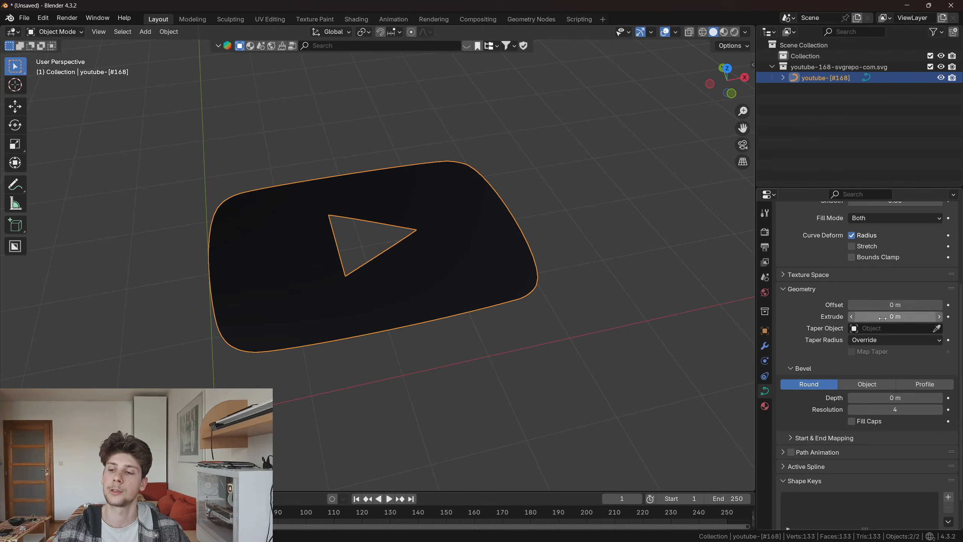
left_click_drag(883, 318, 884, 318)
left_click_drag(885, 318, 897, 318)
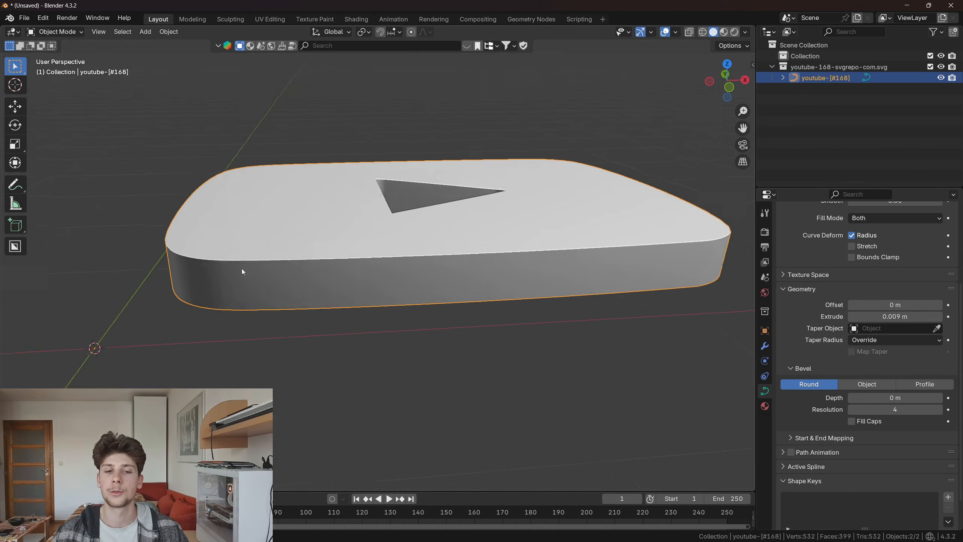
Round the extruded logo's edges by raising the curve's bevel depth slightly
scroll(343, 268, "up", 2)
middle_click_drag(242, 271, 334, 265, "shift")
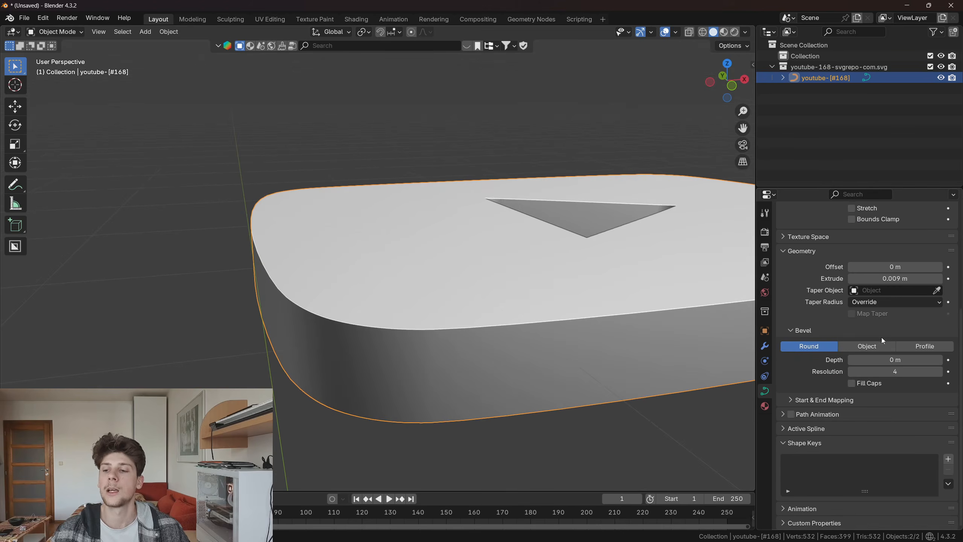
left_click_drag(884, 360, 900, 360)
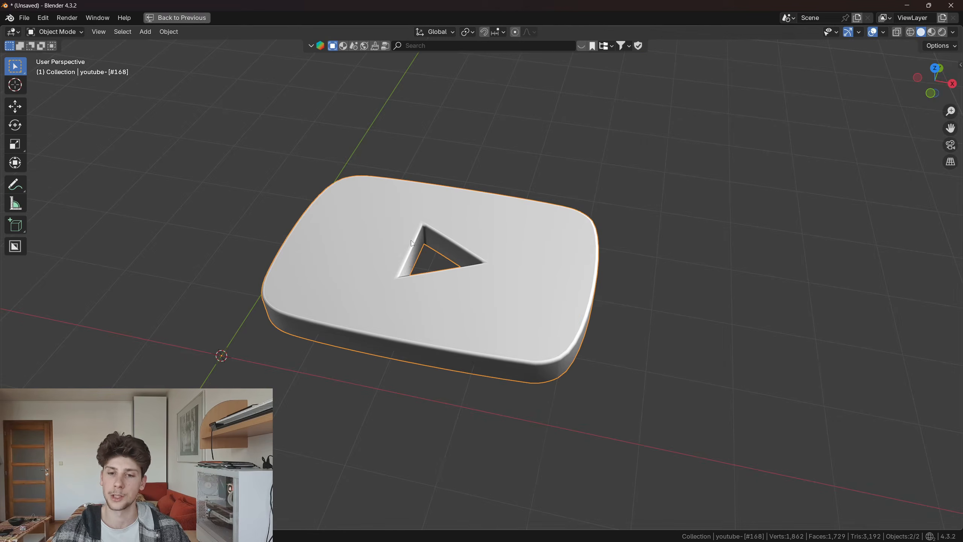
Convert the beveled logo curve to a mesh and inspect its topology in Edit Mode
middle_click_drag(429, 230, 413, 287)
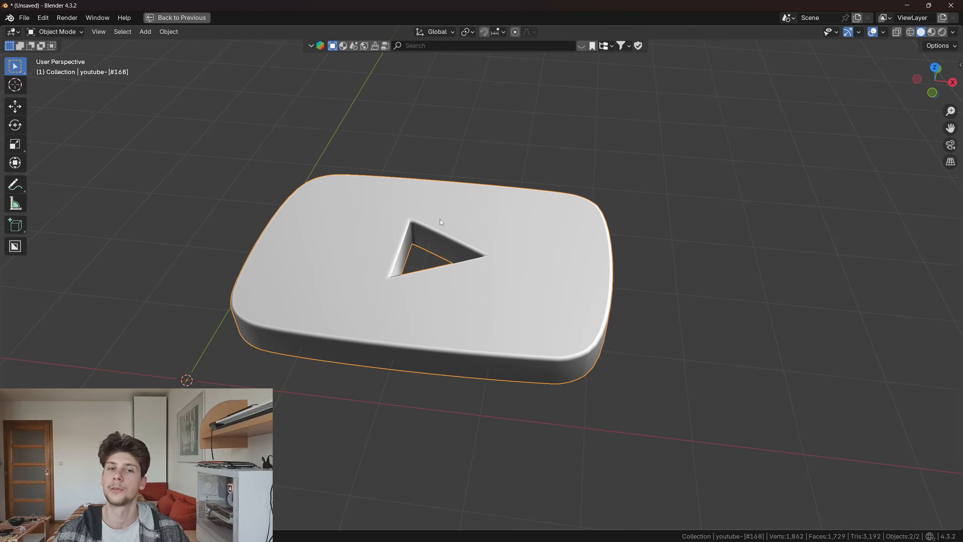
left_click(169, 31)
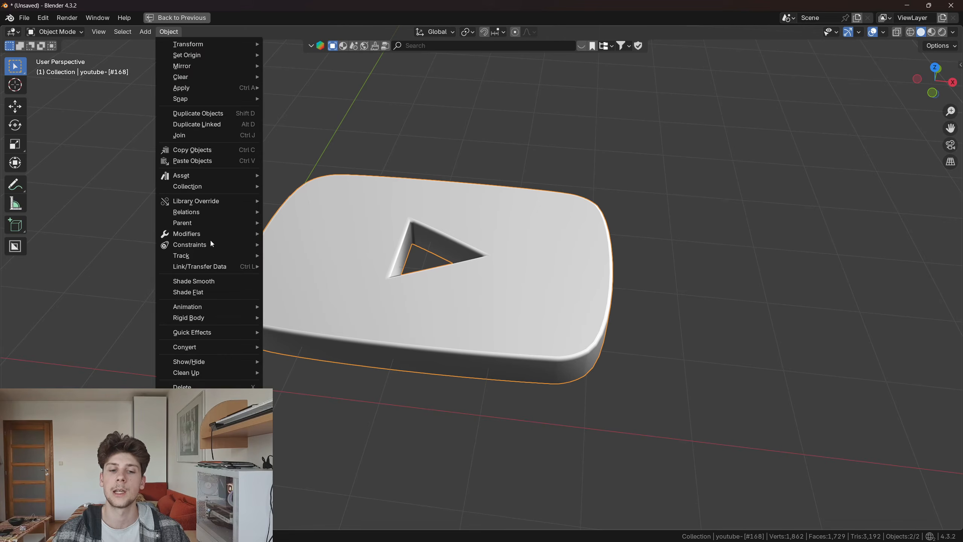
mouse_move(215, 347)
left_click(282, 348)
key("Tab")
middle_click_drag(398, 299, 394, 238)
scroll(394, 239, "down", 2)
scroll(394, 239, "up", 1)
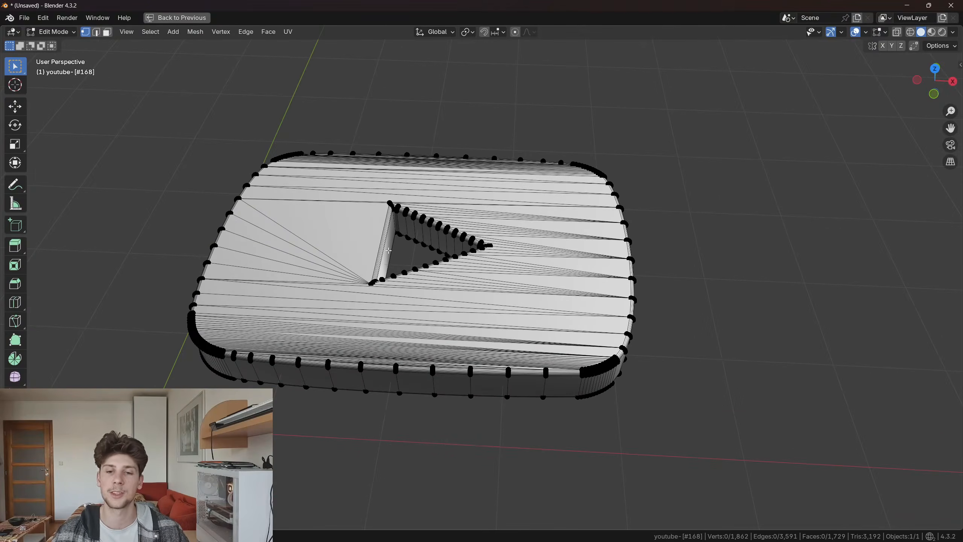
middle_click_drag(485, 139, 416, 233)
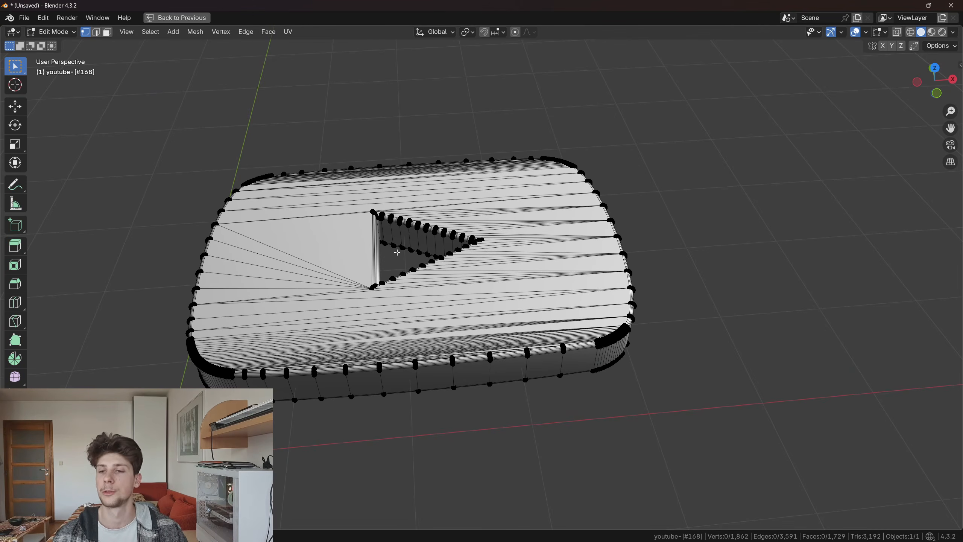
scroll(397, 252, "up", 2)
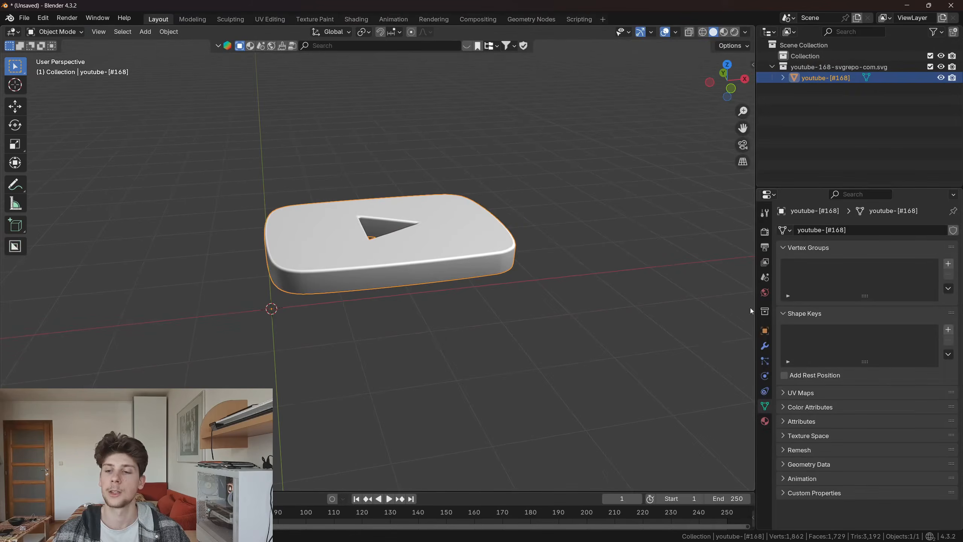
Add a Remesh modifier to the logo mesh
left_click(765, 345)
left_click(871, 230)
type("r")
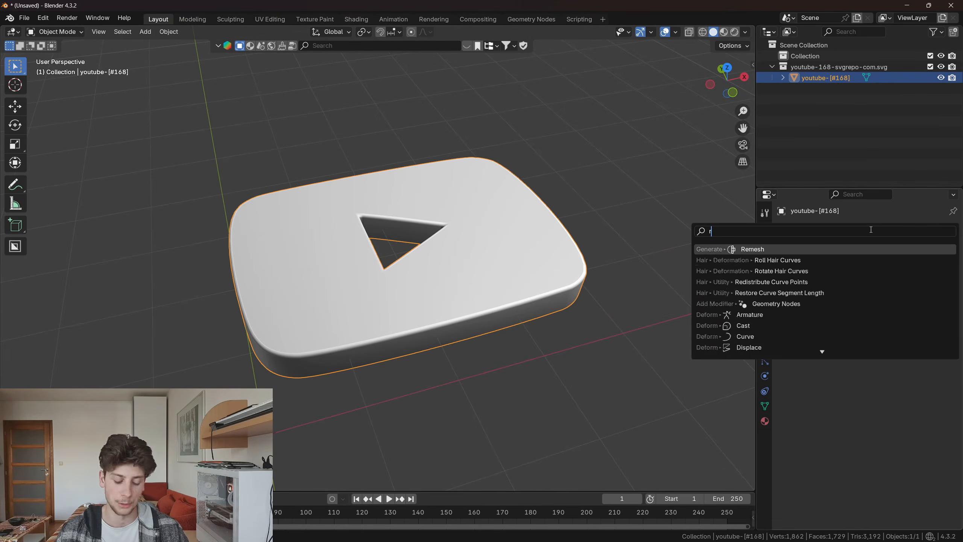
type("eme")
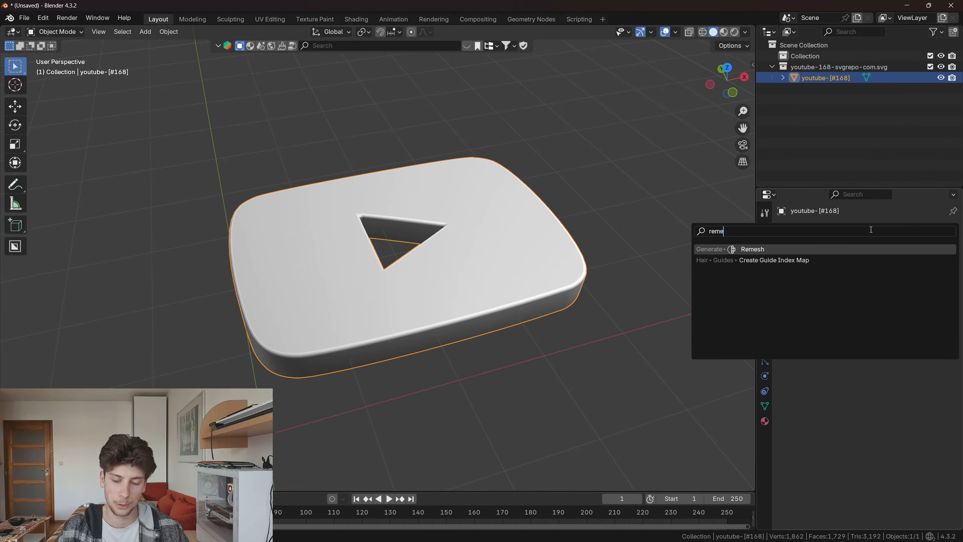
key("Return")
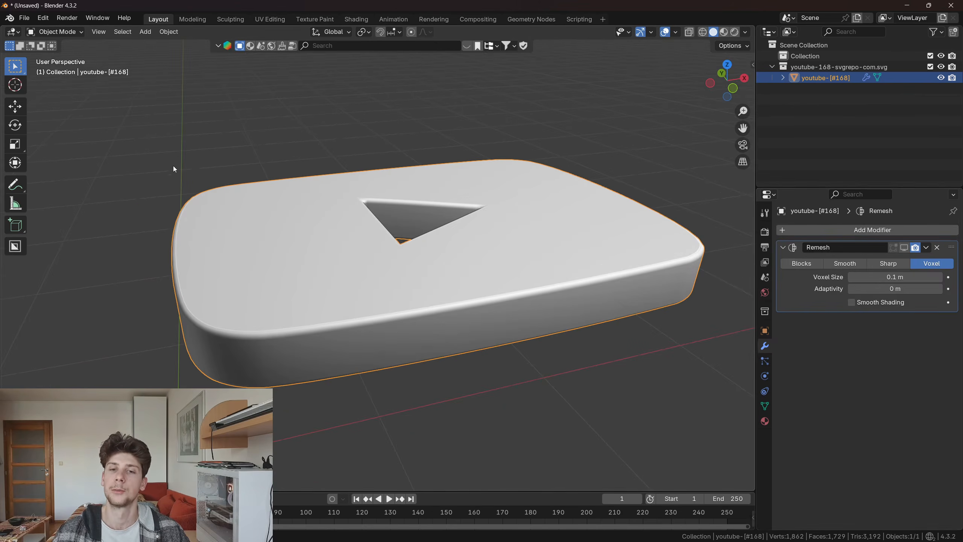
Show the Remesh modifier in the viewport and set it to Smooth mode with octree depth 7 and smooth shading
left_click(905, 248)
left_click(845, 264)
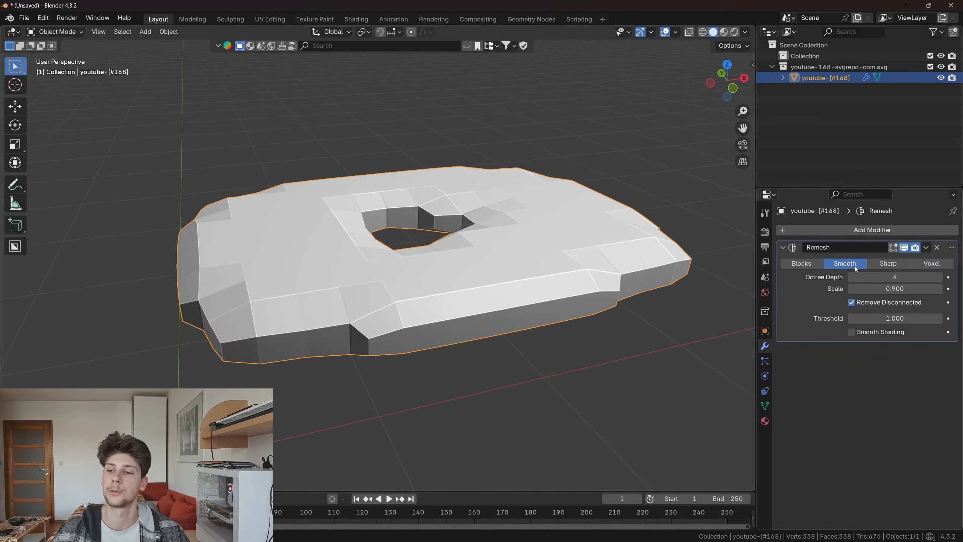
left_click(941, 279)
left_click(941, 279)
left_click(941, 279)
left_click(867, 331)
mouse_move(448, 228)
middle_mouse_down()
mouse_move(433, 220)
mouse_move(444, 198)
middle_mouse_up()
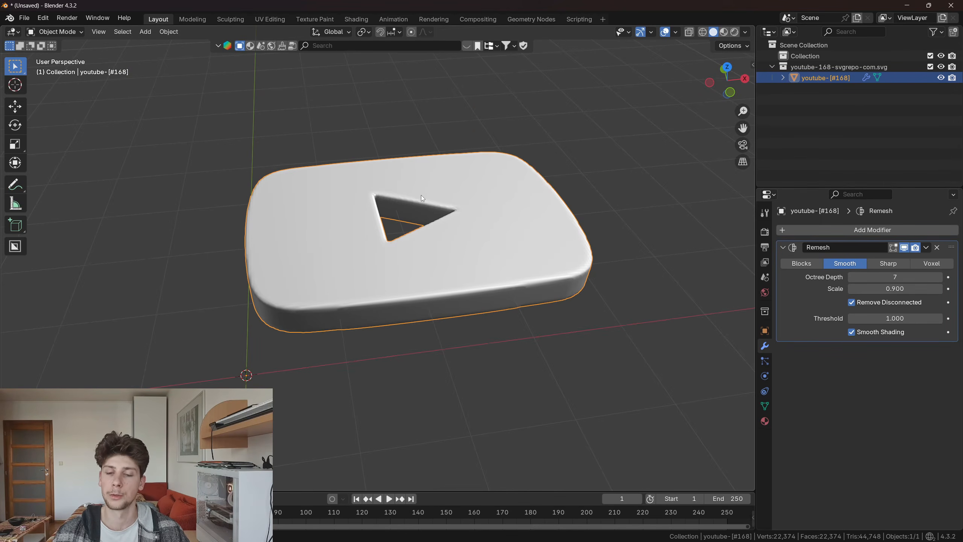
middle_click_drag(412, 203, 423, 192)
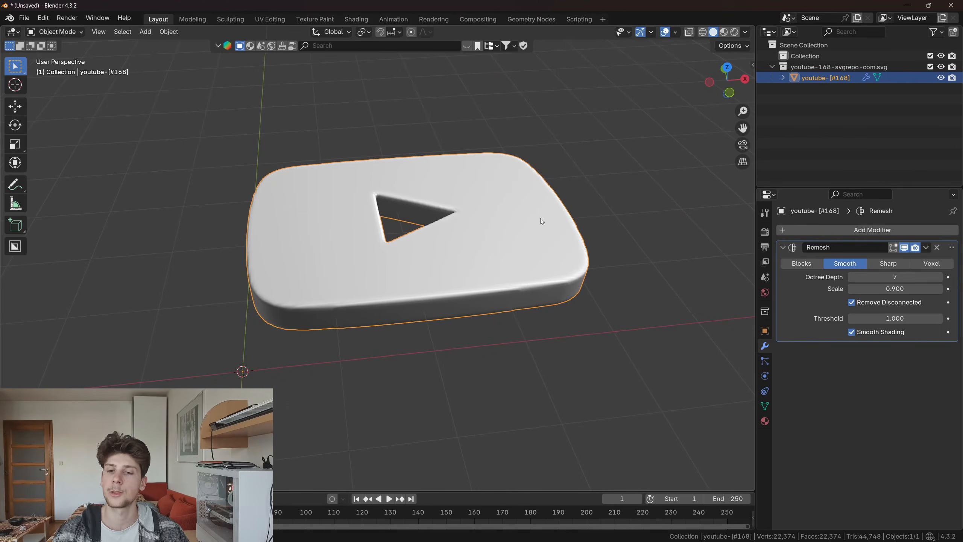
Add Cloth physics to the logo and load the Rubber preset
left_click(765, 375)
left_click(819, 255)
scroll(877, 304, "down", 8)
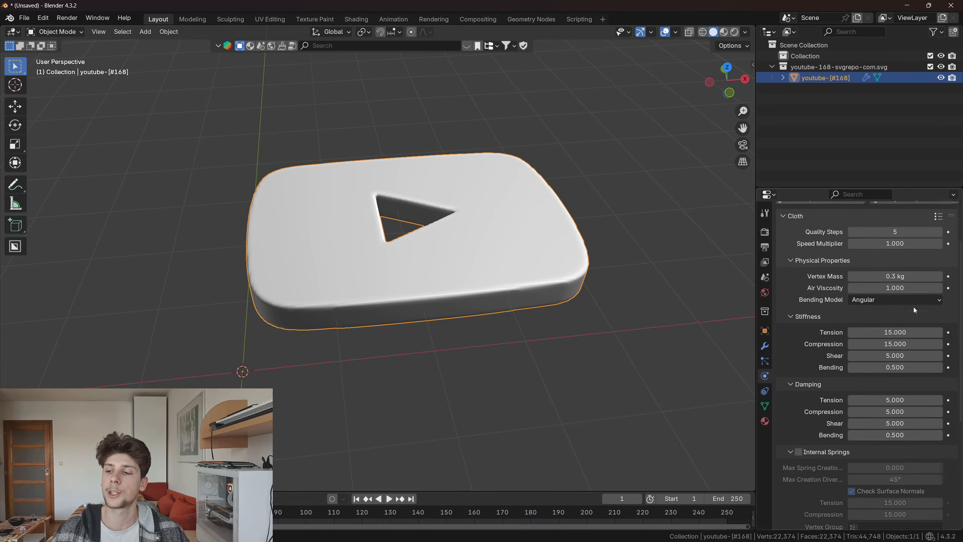
scroll(842, 351, "down", 4)
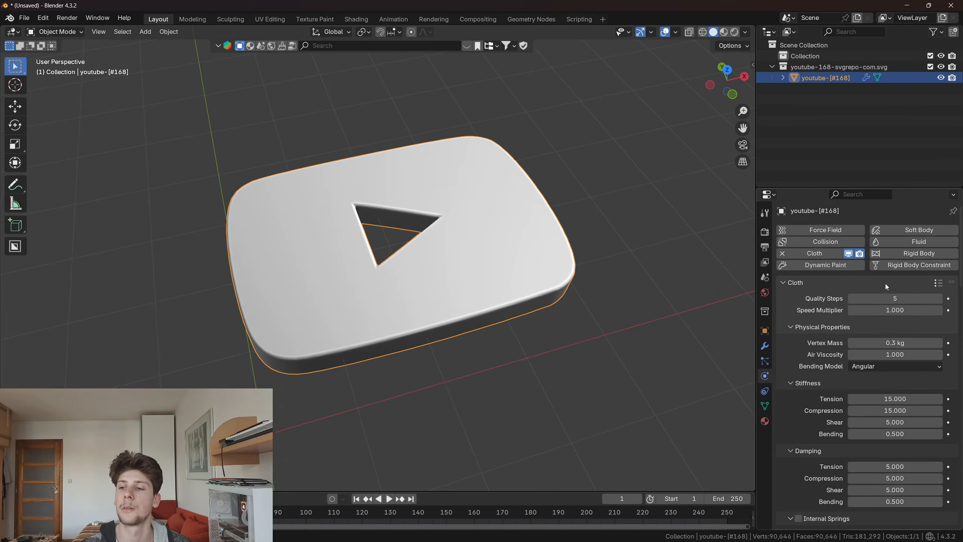
left_click(938, 282)
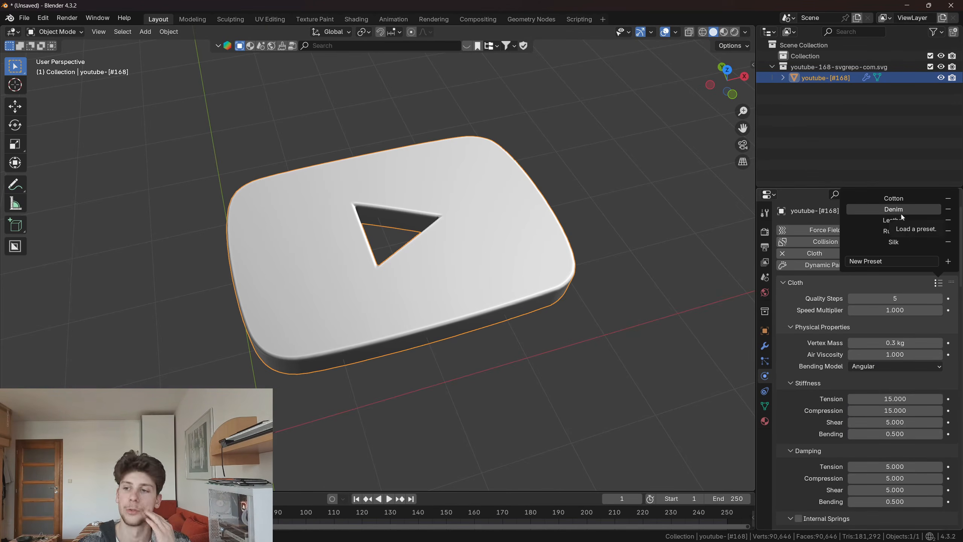
left_click(902, 232)
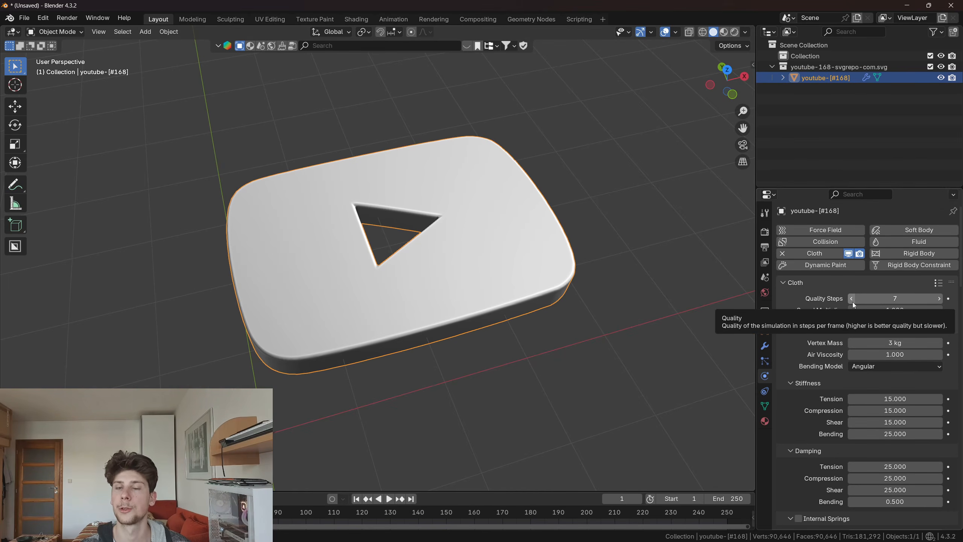
Set the cloth's vertex mass to 0.5 kg
scroll(853, 302, "down", 4)
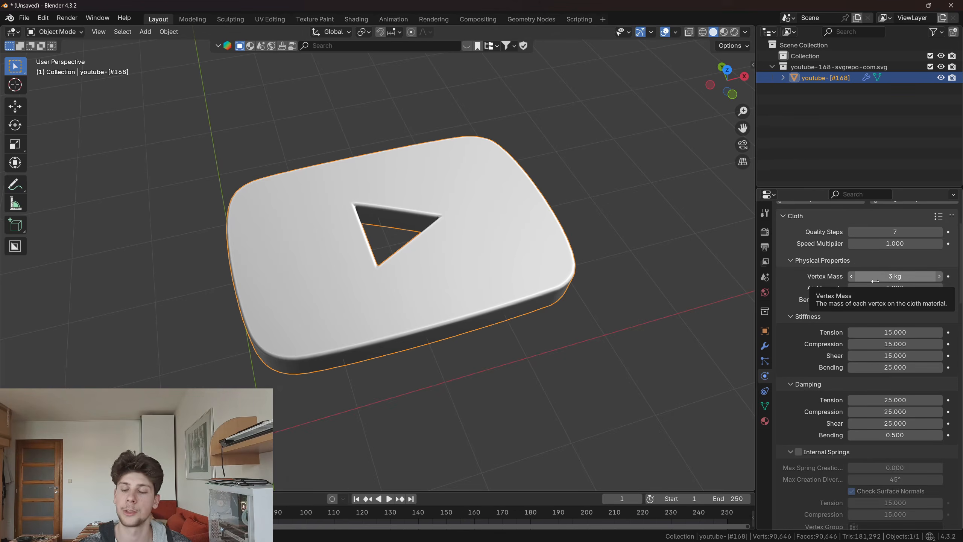
left_click(878, 279)
type("0.5")
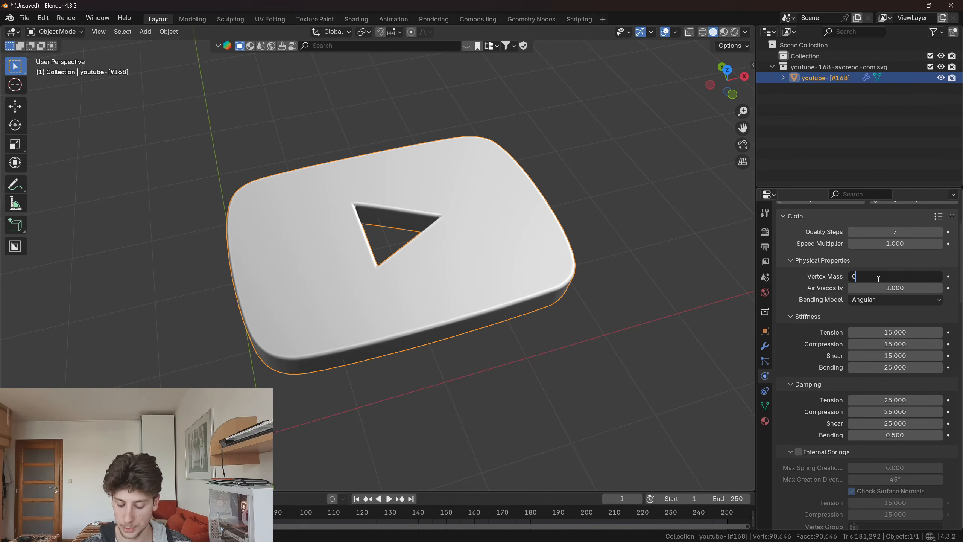
key("Return")
scroll(832, 280, "down", 3)
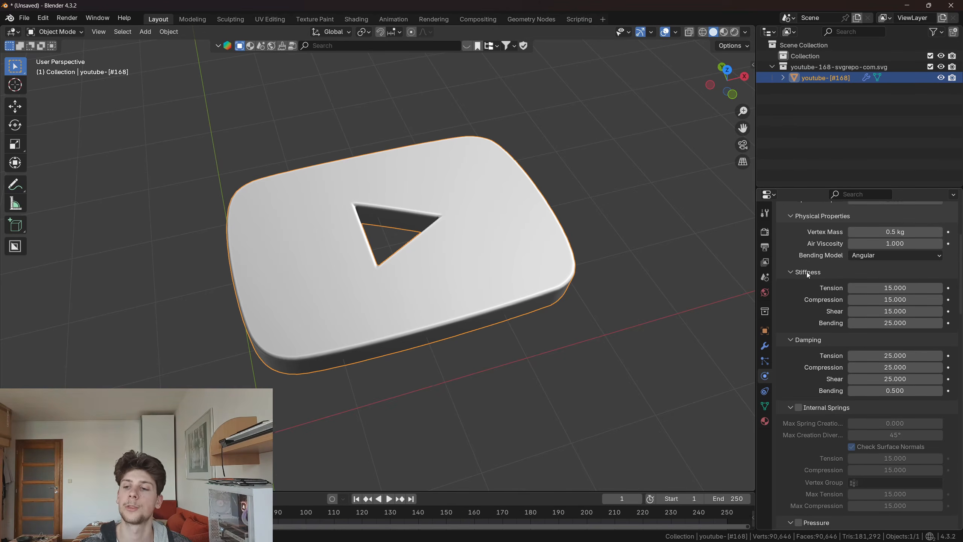
Enable pressure for the logo's cloth physics and set the pressure to 20
left_click(882, 288)
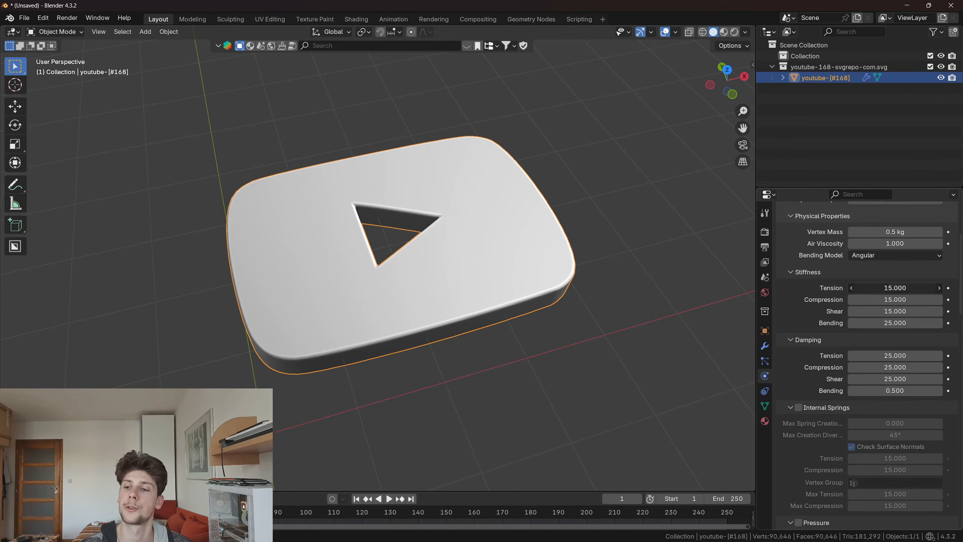
key("Return")
scroll(821, 243, "down", 20)
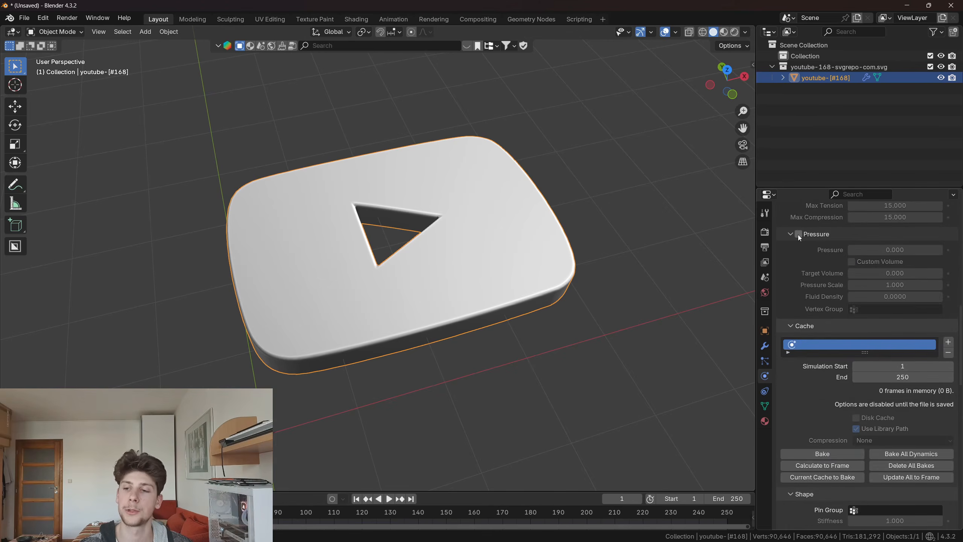
left_click(799, 234)
left_click(886, 251)
type("20")
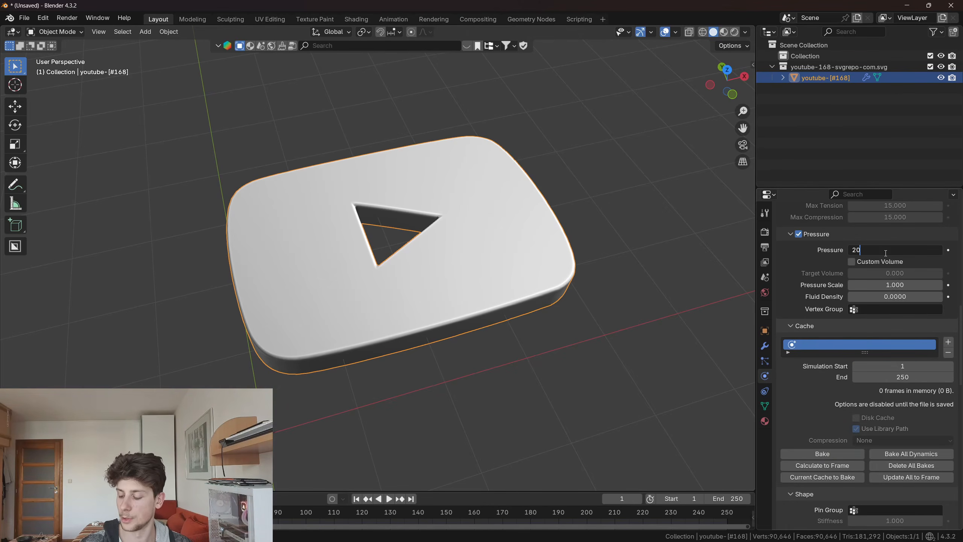
key("Return")
Set the cloth's collision quality to 5
scroll(878, 295, "down", 20)
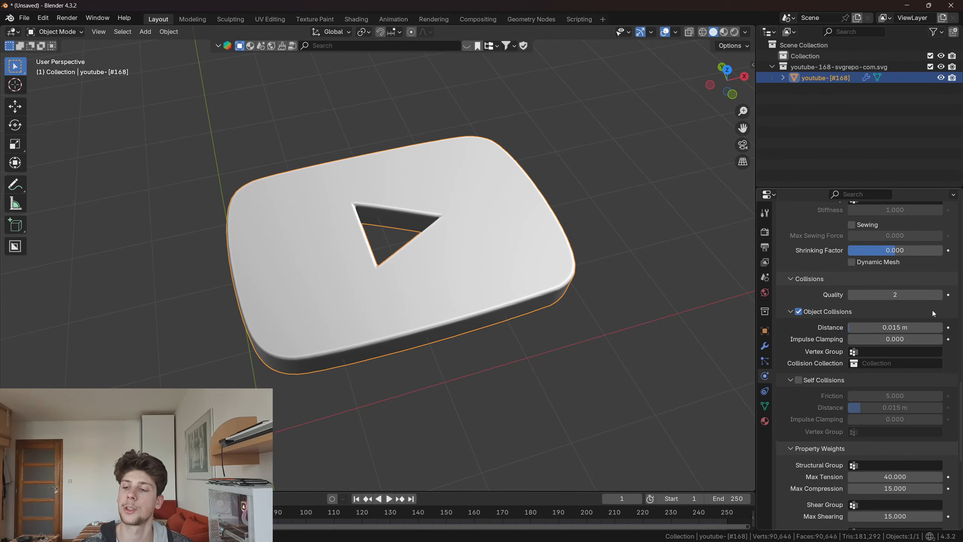
left_click(908, 297)
type("5")
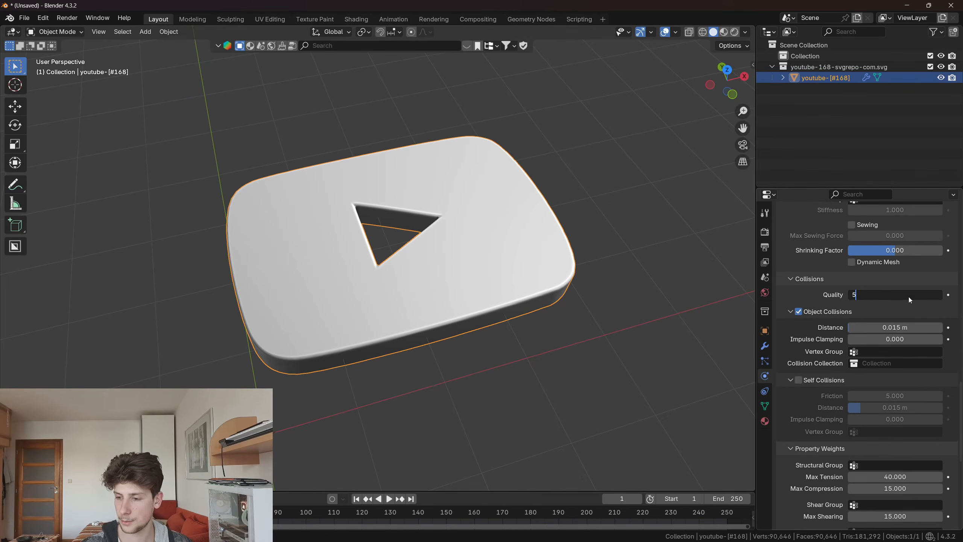
key("Return")
Set the cloth's shrinking factor to 0.02 and reduce its gravity field weight
scroll(836, 281, "up", 6)
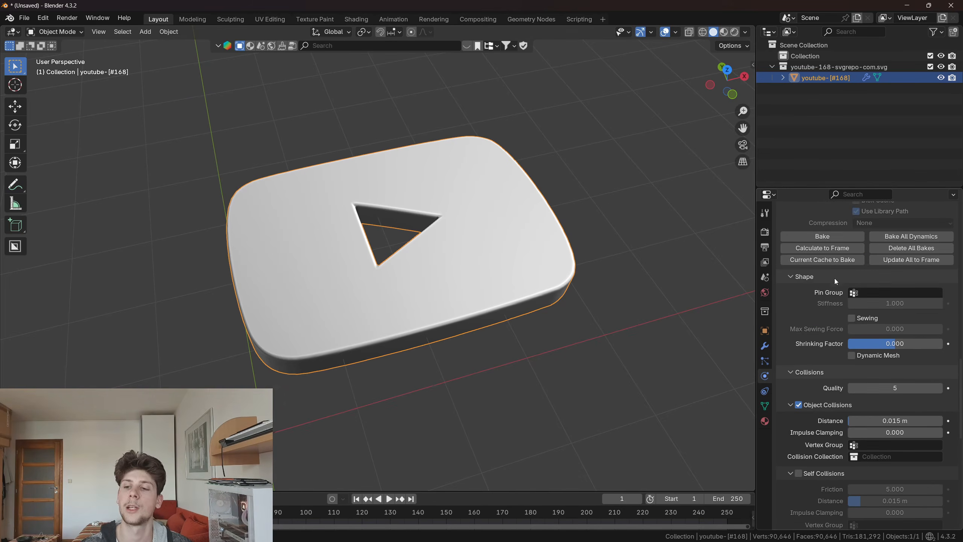
left_click(880, 344)
type("0.02")
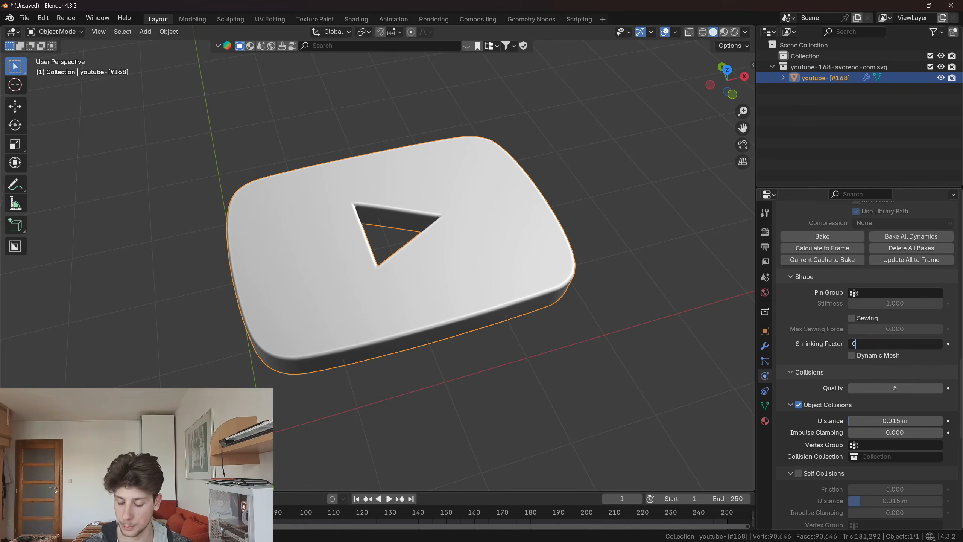
key("Return")
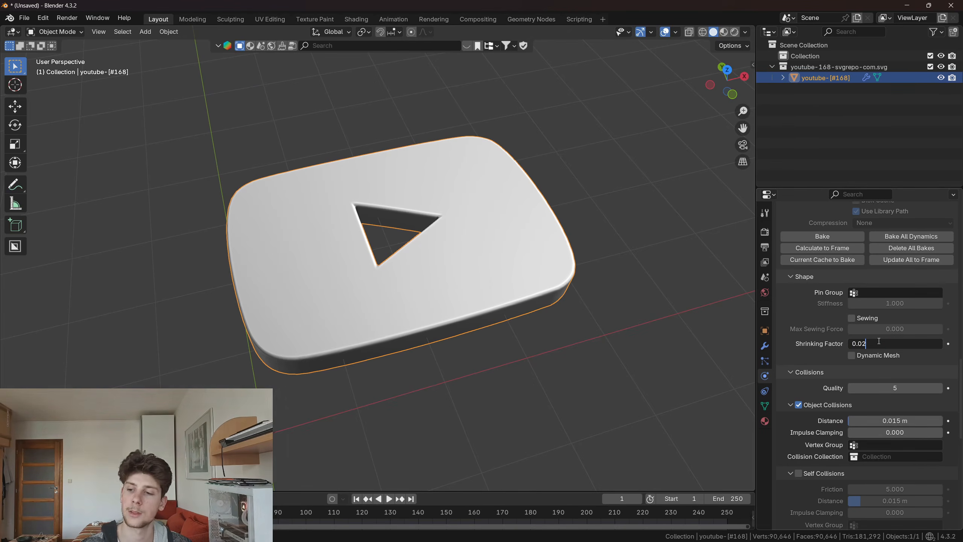
scroll(856, 354, "down", 10)
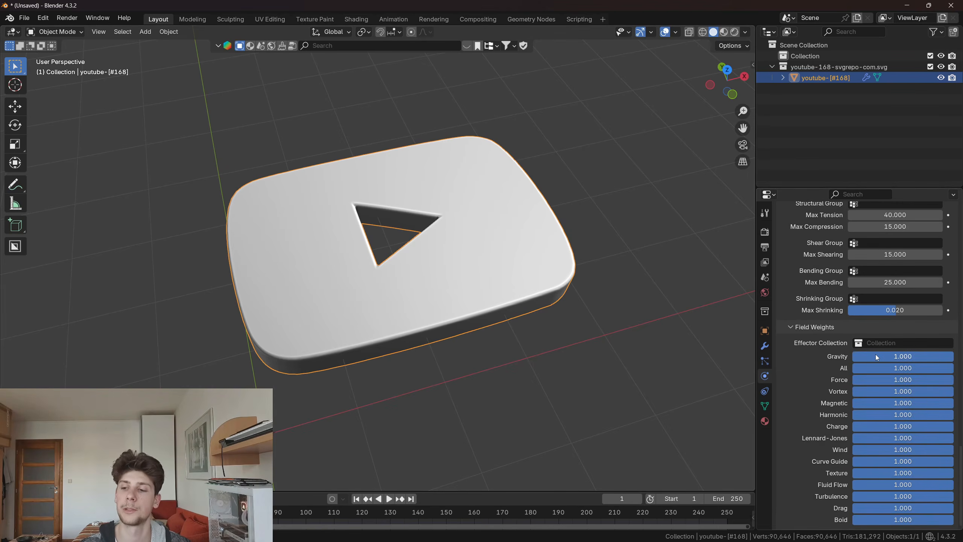
left_click_drag(906, 357, 818, 356)
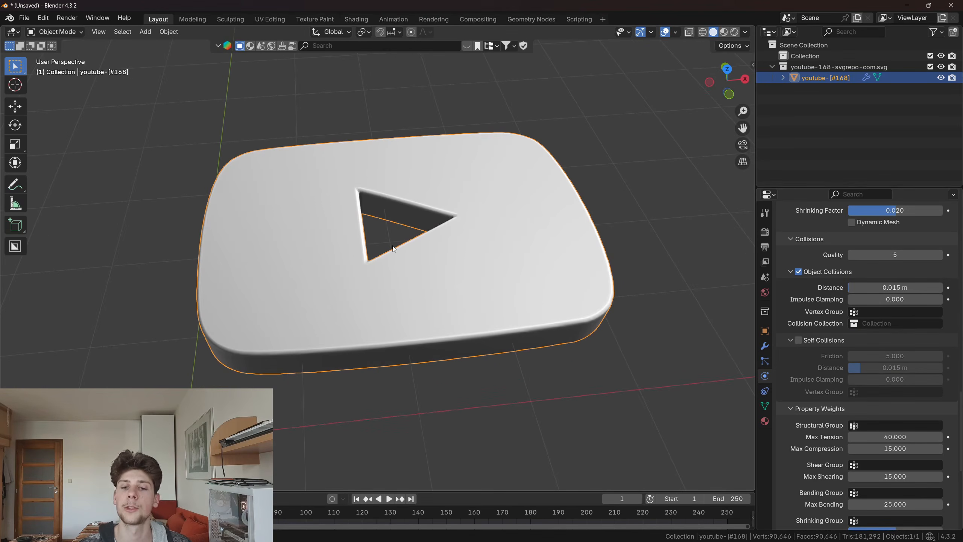
Set the logo's origin to its geometry
key("ctrl+a")
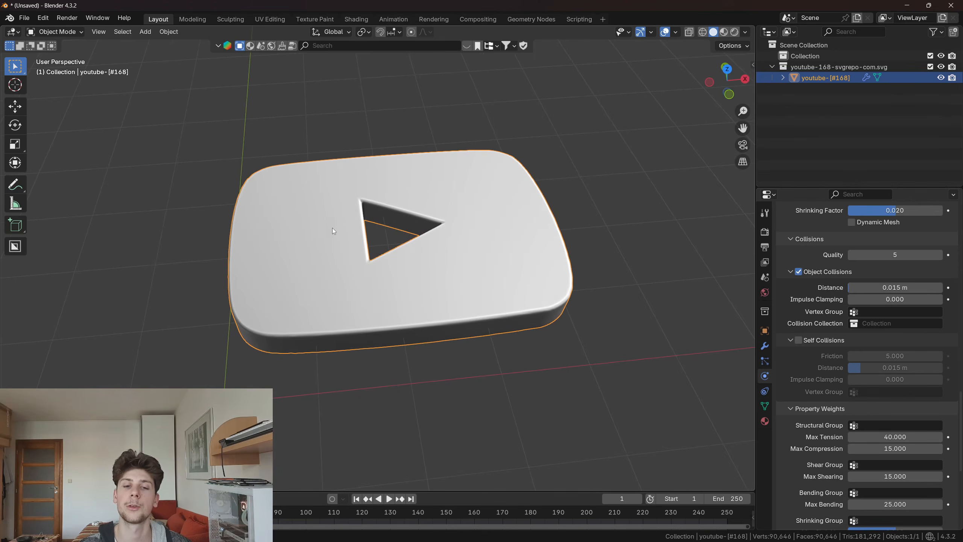
right_click(307, 224)
mouse_move(300, 270)
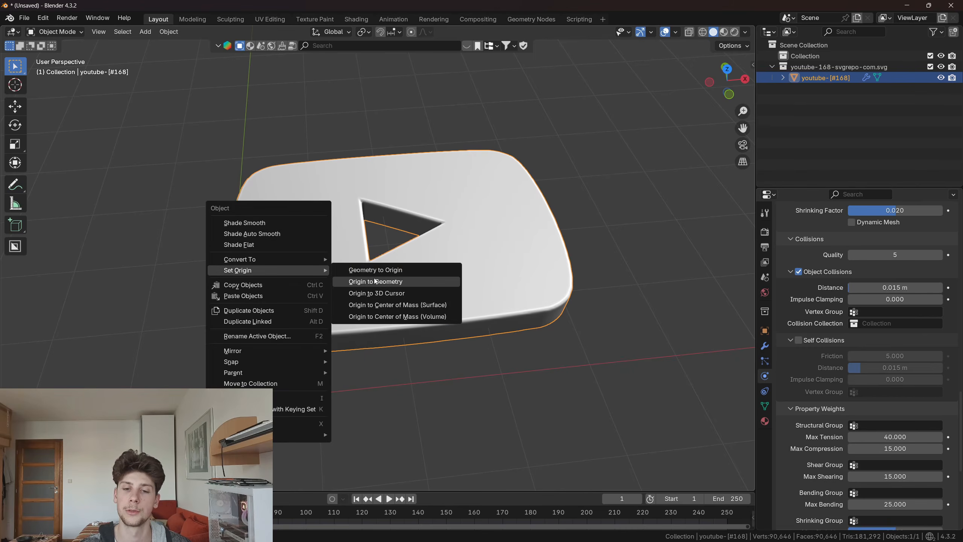
left_click(375, 281)
Bake the cloth simulation with an end frame of 100 and stop its playback at frame 89
scroll(790, 293, "up", 12)
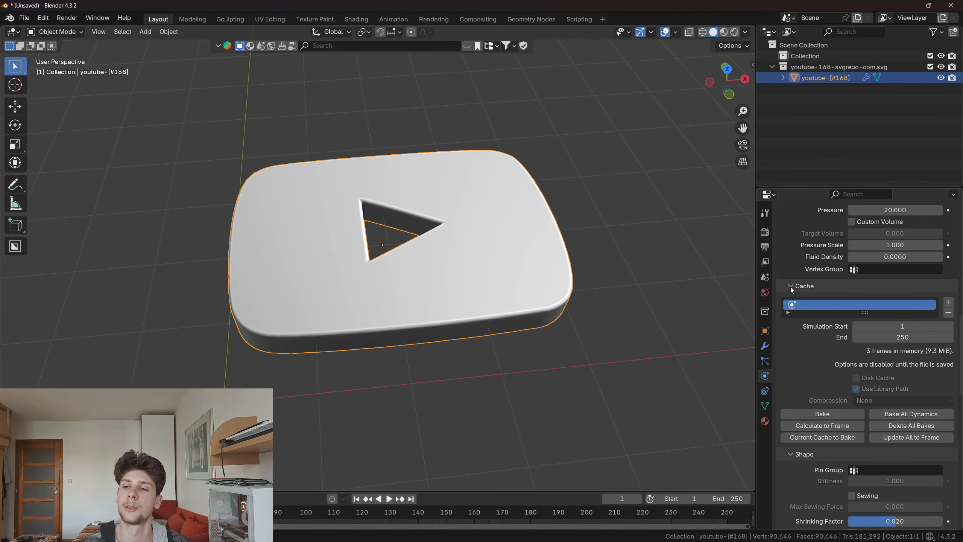
left_click(913, 337)
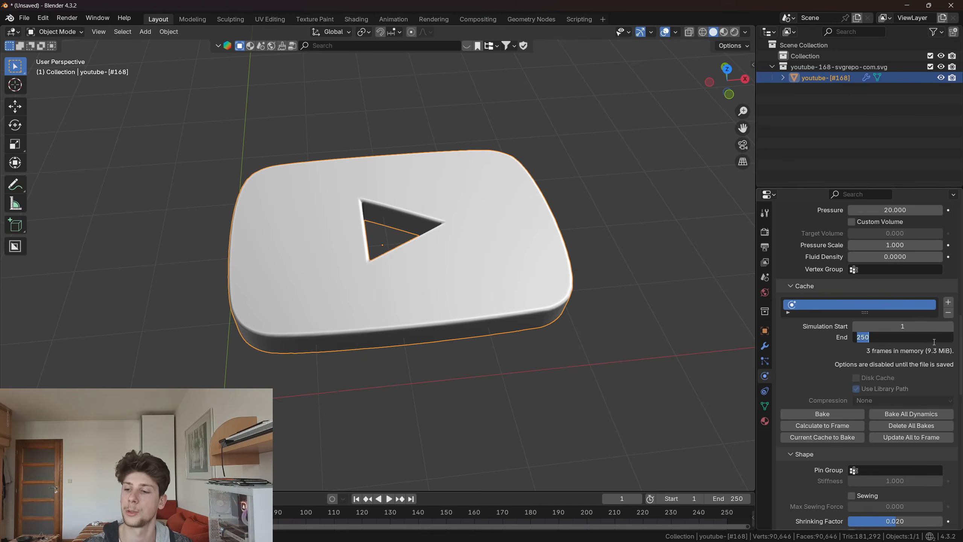
type("100")
key("Return")
scroll(836, 368, "down", 3)
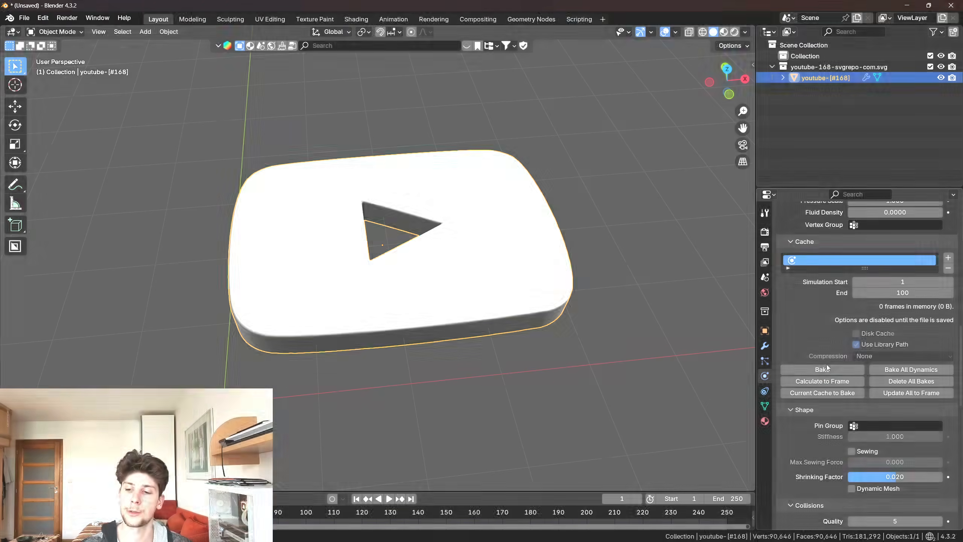
left_click(827, 368)
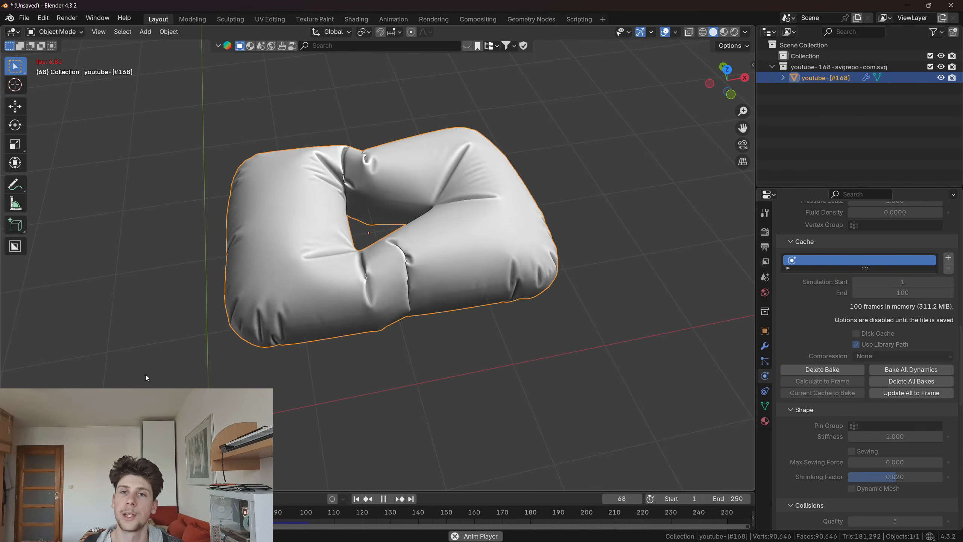
middle_click_drag(339, 237, 423, 222)
key("space")
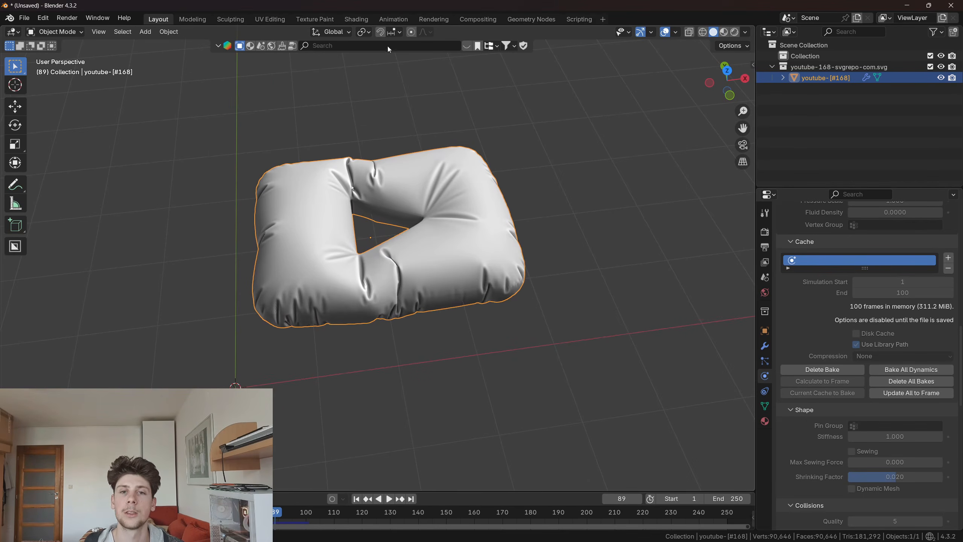
Switch to the Shading workspace and set the render engine to Cycles with GPU Compute
left_click(357, 19)
left_click(916, 157)
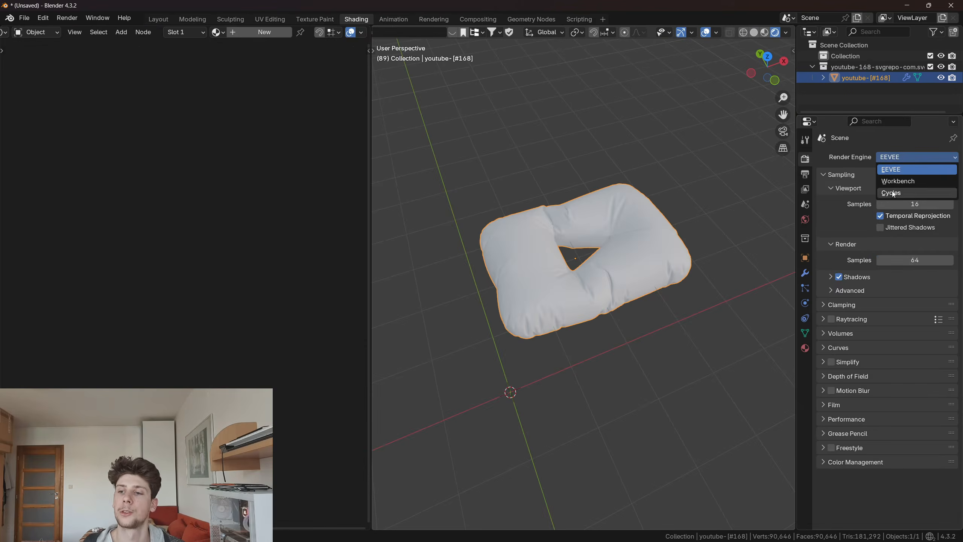
left_click(894, 193)
left_click(916, 184)
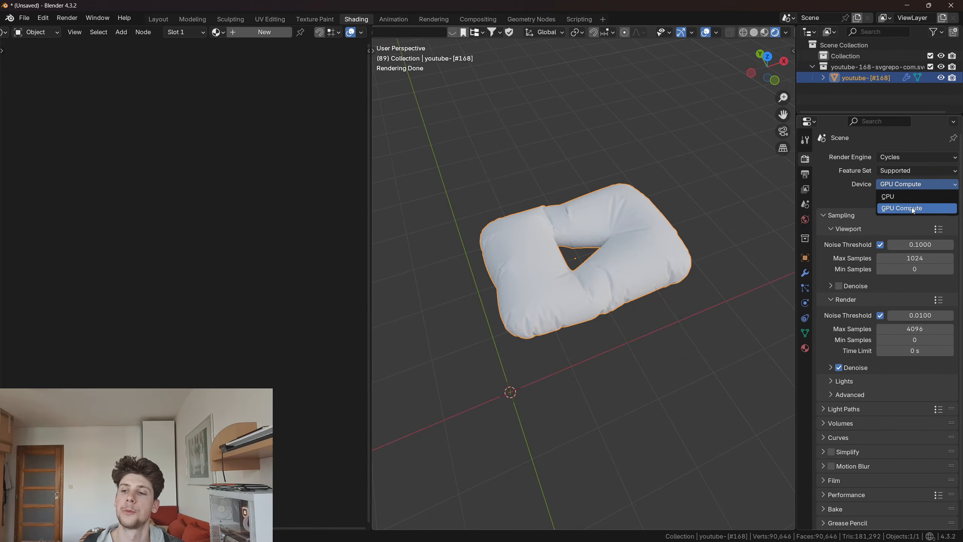
left_click(913, 209)
Create a new material for the logo with metallic 1.0 and roughness about 0.3
left_click(260, 33)
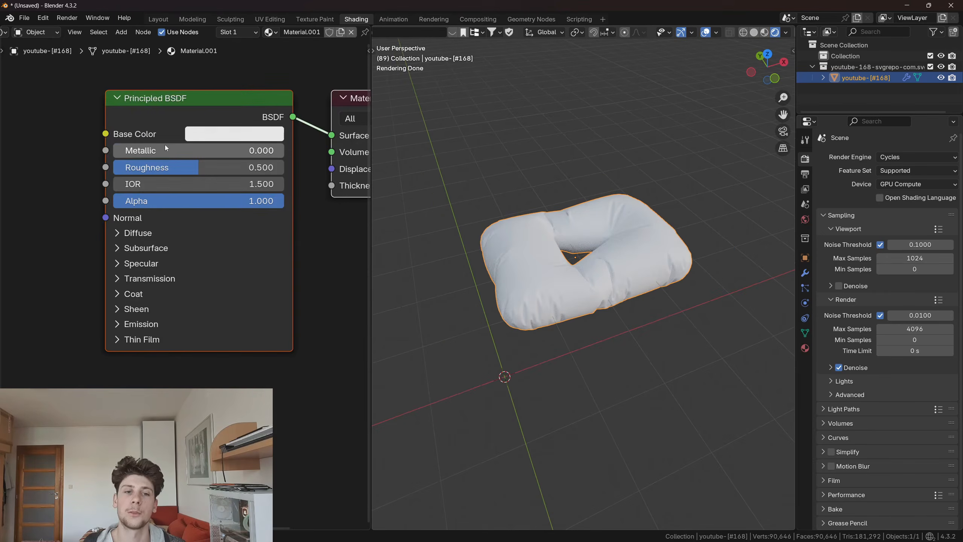
left_click_drag(152, 150, 281, 150)
left_click_drag(250, 165, 217, 166)
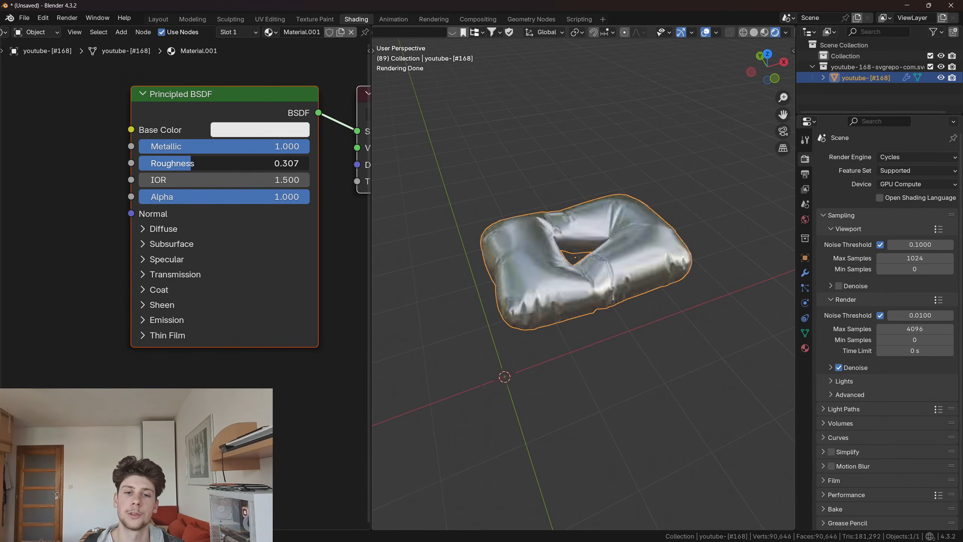
Add a Layer Weight node beside the Principled BSDF and preview its output on the logo
scroll(50, 177, "down", 2)
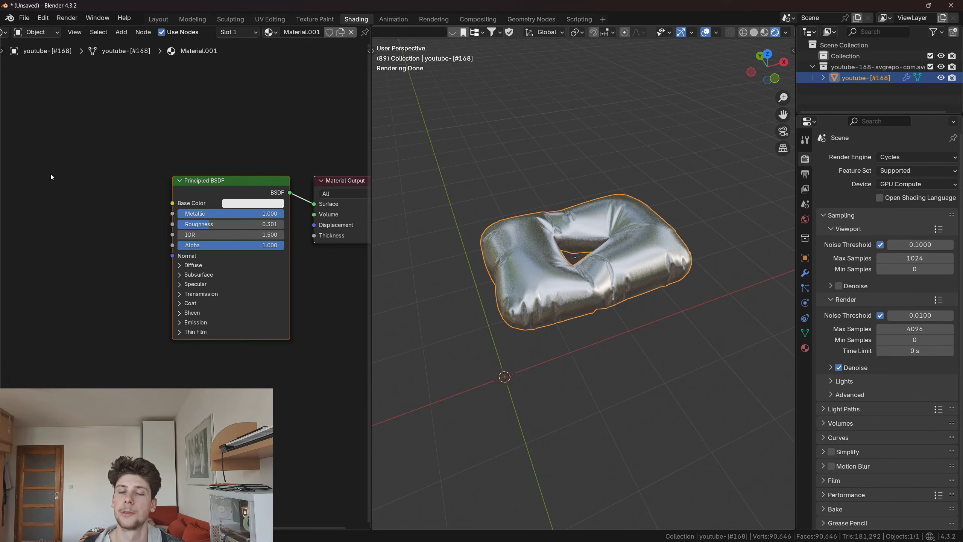
middle_click_drag(51, 177, 80, 172)
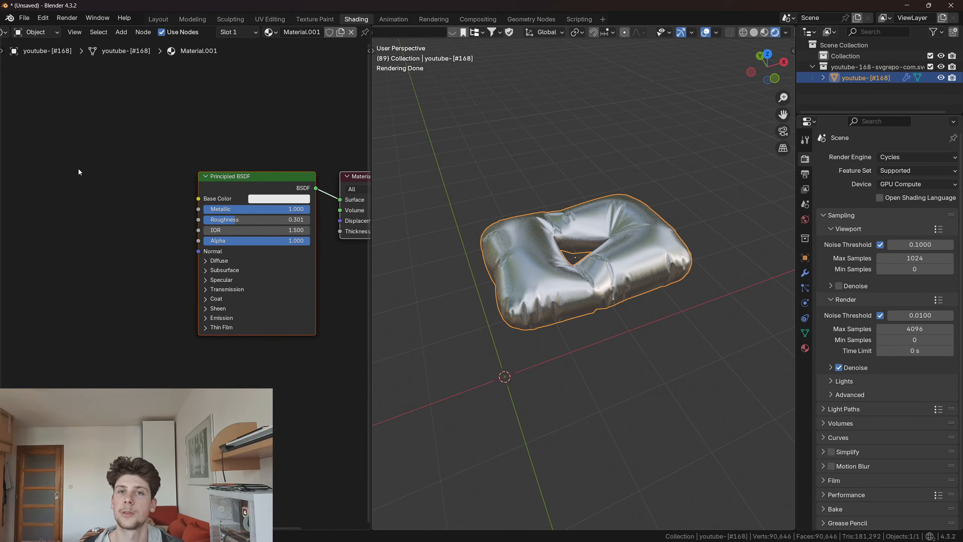
key("shift+a")
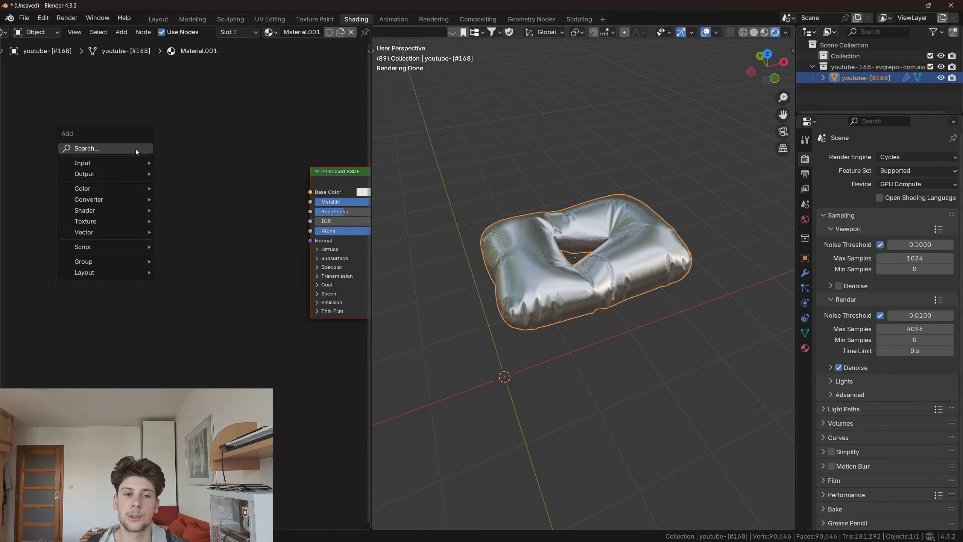
type("layer")
key("Return")
left_click(96, 148)
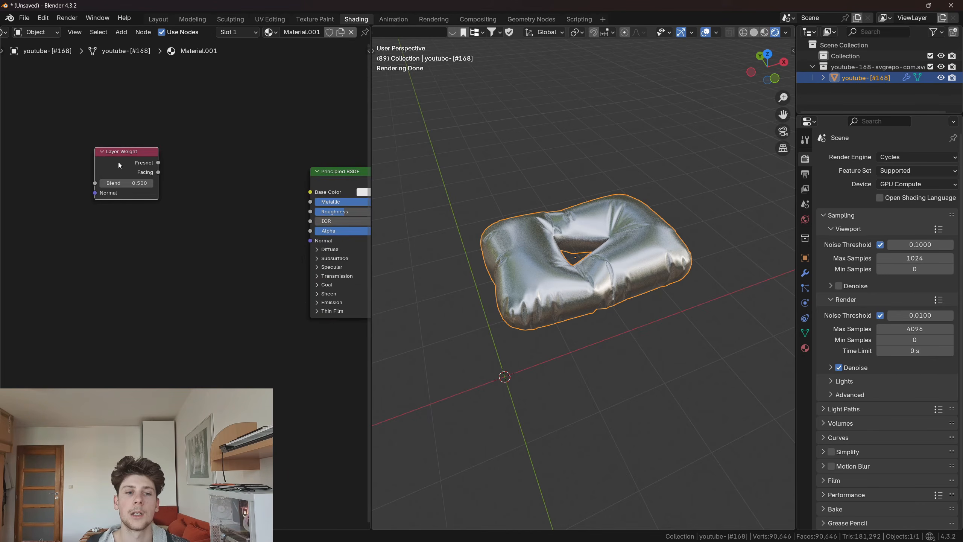
left_click(118, 164, "ctrl+shift")
Add a Color Ramp node after the Layer Weight node, fed by its Fresnel output
scroll(141, 172, "up", 2)
key("shift+a")
type("color ra")
key("Return")
left_click(205, 128)
Set the Color Ramp to Ease interpolation, move its black stop to 0.070 and bring its white stop inward
left_click(288, 154)
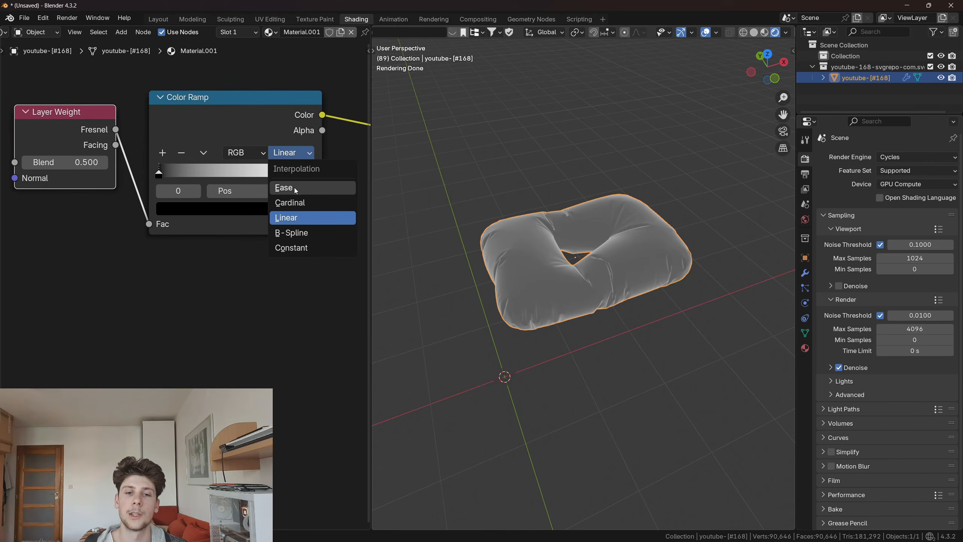
left_click(295, 188)
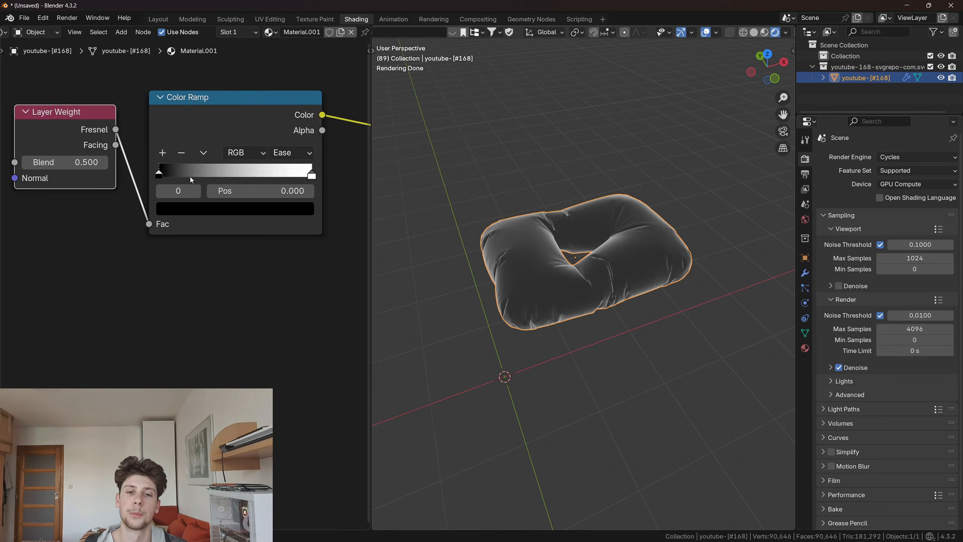
left_click_drag(165, 175, 173, 174)
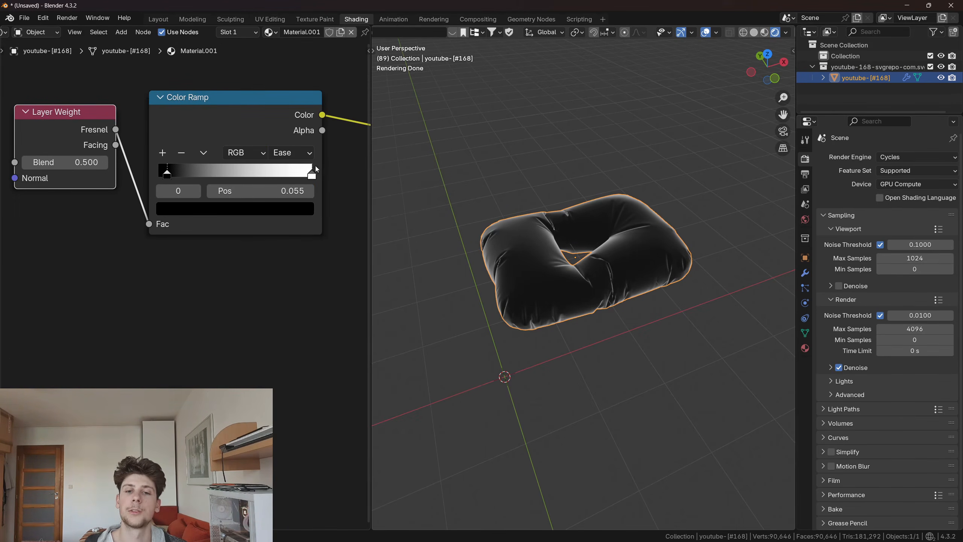
left_click_drag(318, 170, 304, 174)
Insert a second Color Ramp node after the first one and position it beside it
key("shift+a")
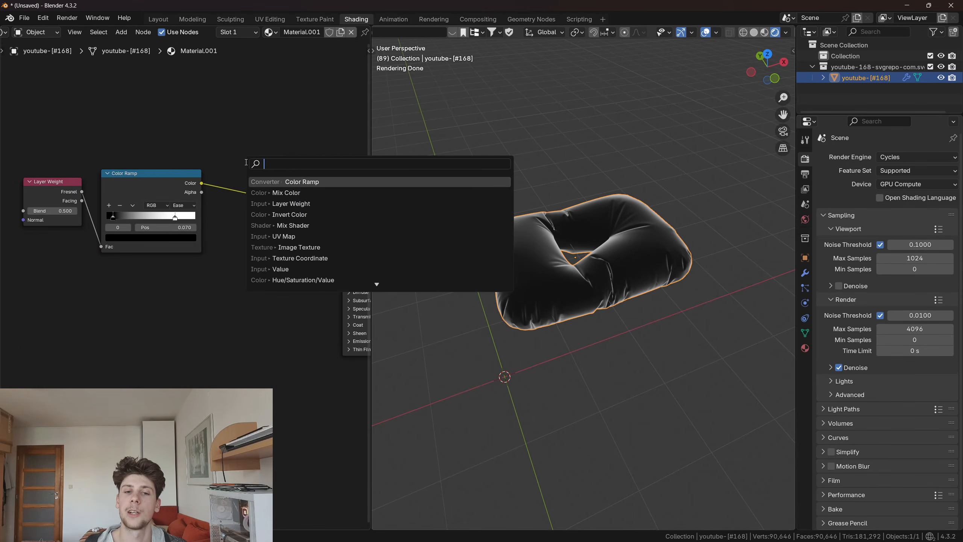
type("colo")
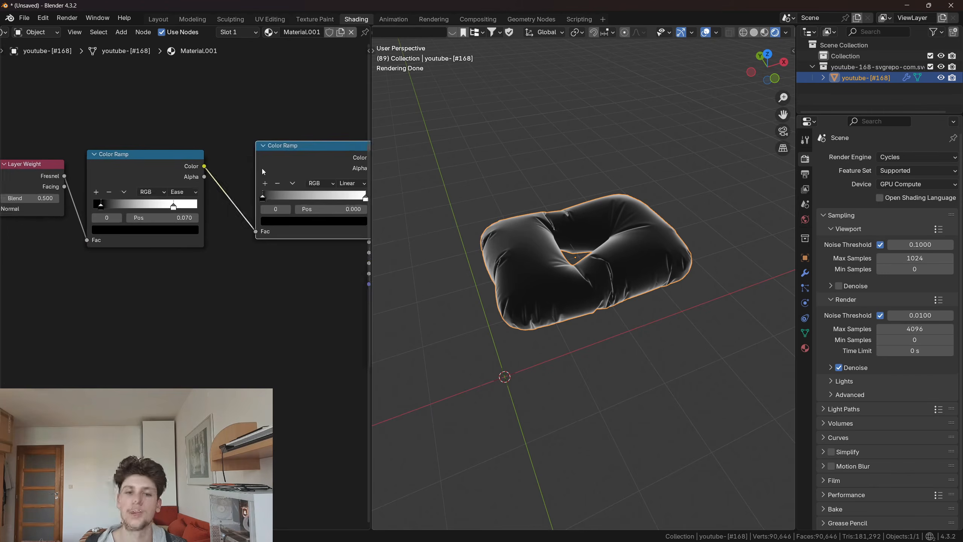
scroll(263, 169, "up", 1)
middle_click_drag(280, 159, 252, 177)
left_click_drag(286, 154, 253, 160)
scroll(259, 171, "up", 2)
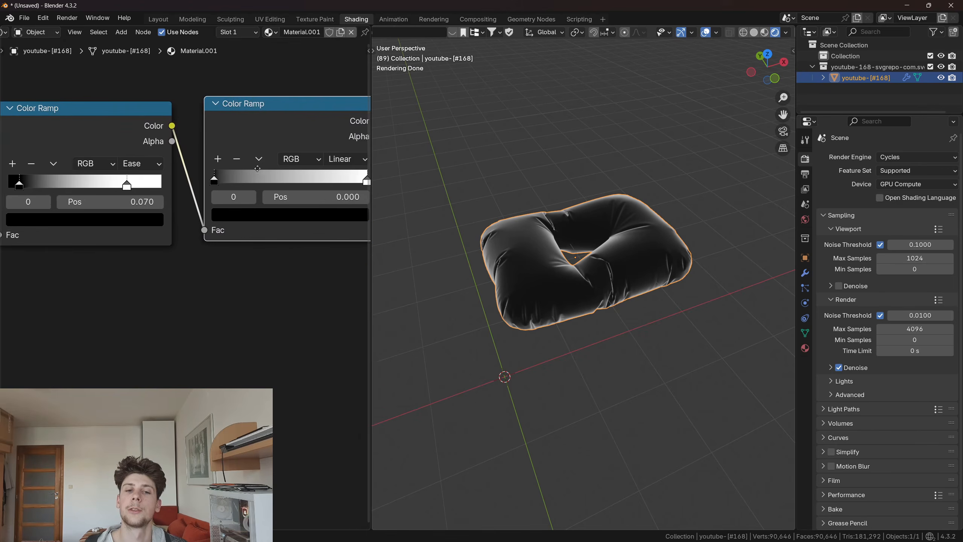
middle_click_drag(259, 172, 207, 189)
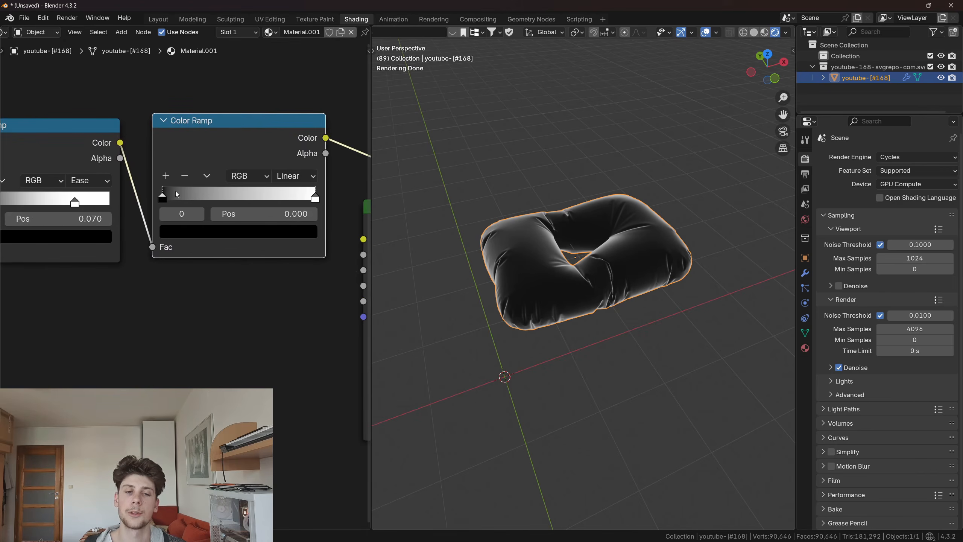
Change the second Color Ramp's black stop at position 0 to bright red
scroll(568, 239, "up", 1)
middle_click_drag(567, 245, 580, 229, "shift")
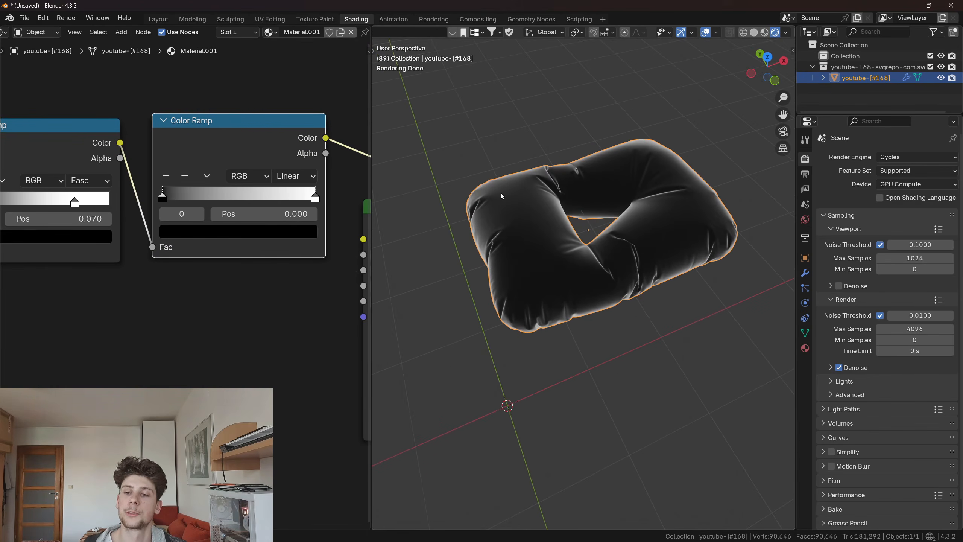
left_click(228, 231)
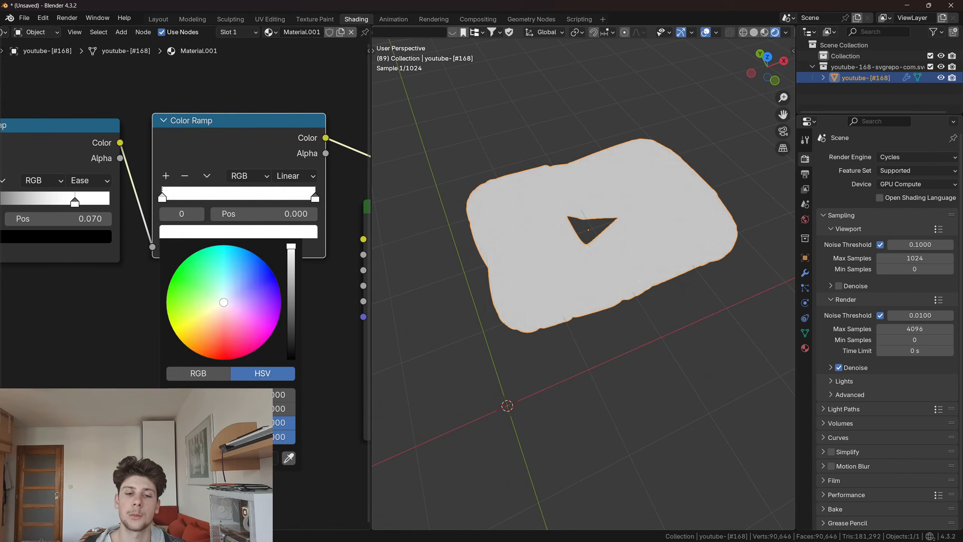
left_click(224, 360)
Change the second Color Ramp's white stop at position 1.0 to cyan
scroll(306, 207, "down", 1)
middle_click_drag(306, 208, 281, 223)
scroll(282, 223, "up", 2)
left_click(296, 215)
left_click(246, 250)
left_click_drag(199, 324, 203, 276)
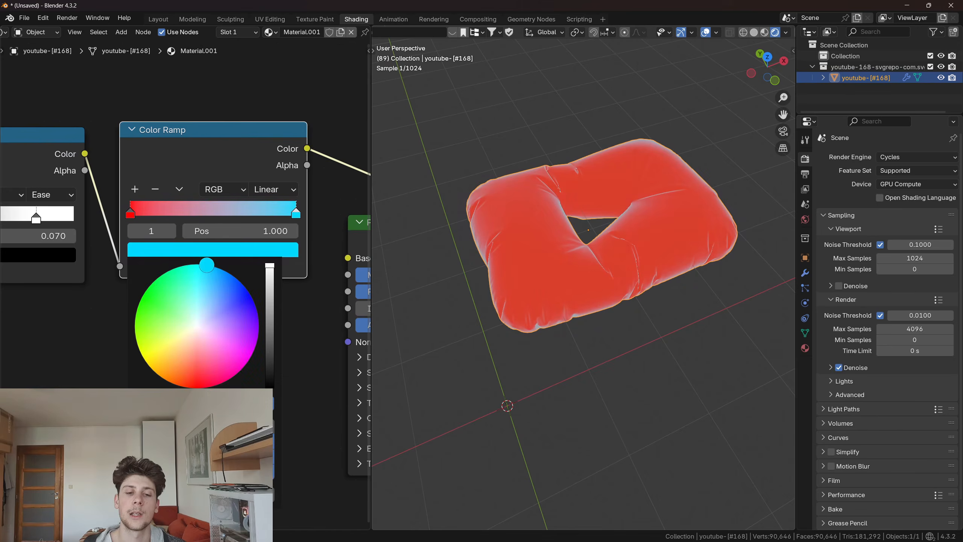
Set the second Color Ramp's interpolation to Ease
scroll(276, 189, "down", 1)
middle_click_drag(275, 189, 253, 226)
left_click(253, 226)
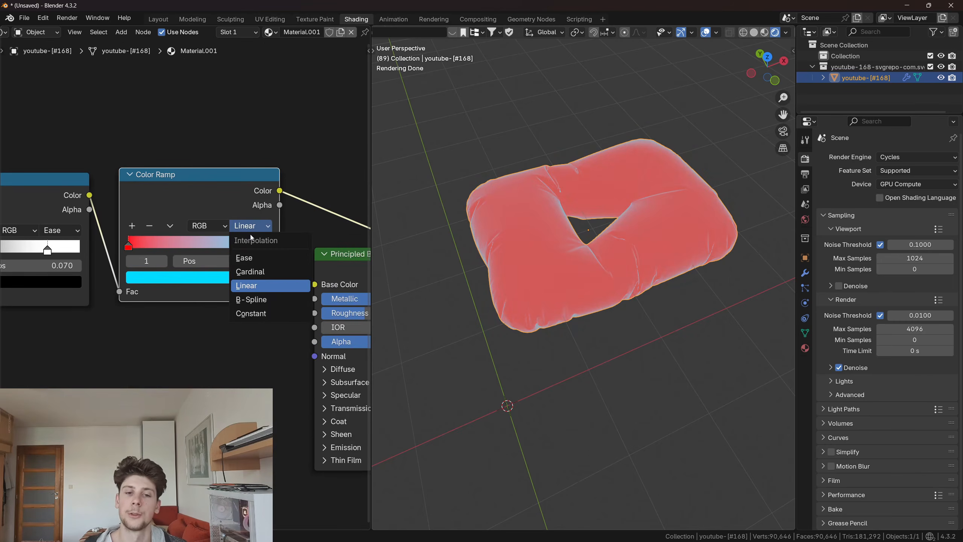
left_click(263, 258)
Route the Principled BSDF back into the Material Output's Surface to preview the full metallic material
scroll(264, 261, "down", 1)
middle_click_drag(263, 261, 150, 227)
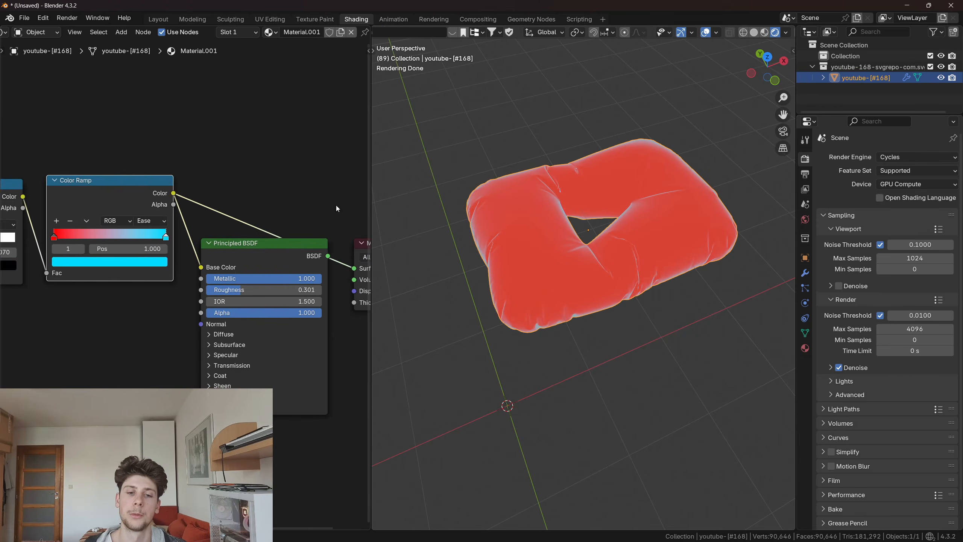
scroll(293, 253, "down", 1)
middle_click_drag(293, 253, 257, 254)
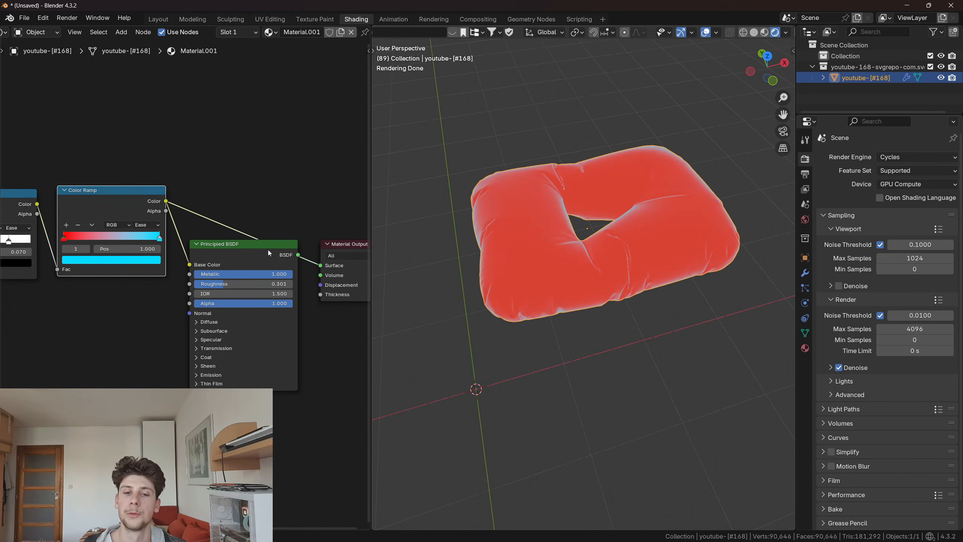
left_click(268, 251, "ctrl+shift")
Hide the viewport overlays and shift a Color Ramp stop inward to adjust the balloon's Fresnel color blend
middle_click_drag(601, 186, 610, 185)
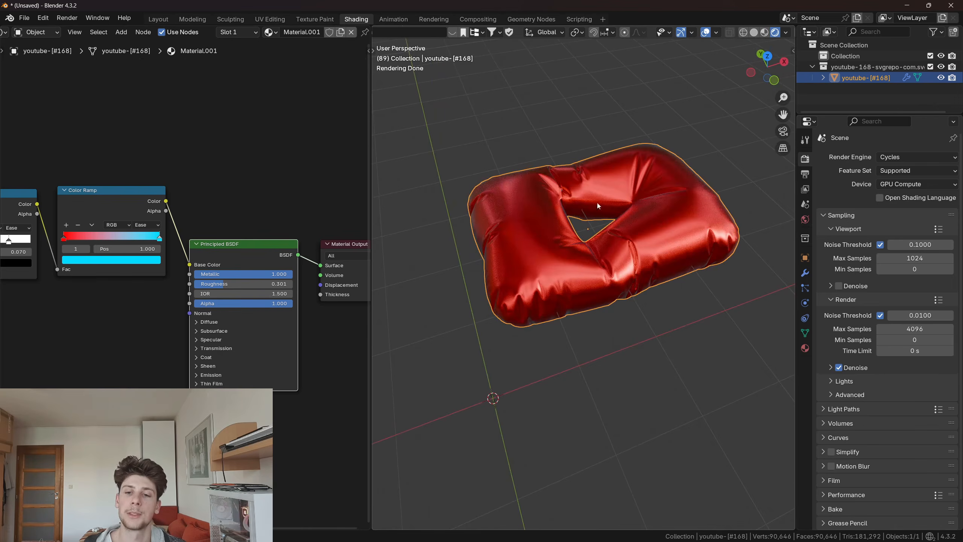
key("shift+alt+z")
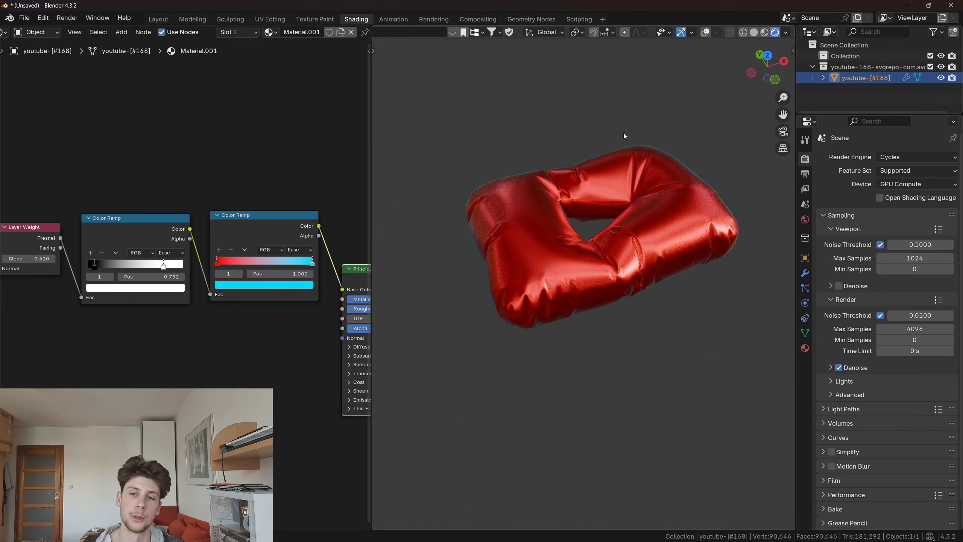
scroll(104, 281, "up", 3)
left_click_drag(229, 237, 176, 229)
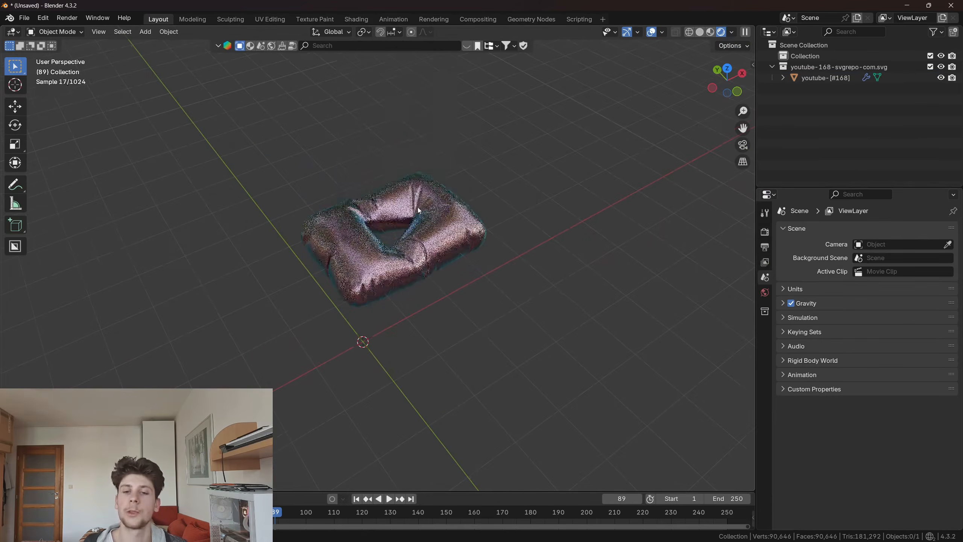
Add a camera to the scene, select the balloon and switch the viewport to the camera view
key("shift+a")
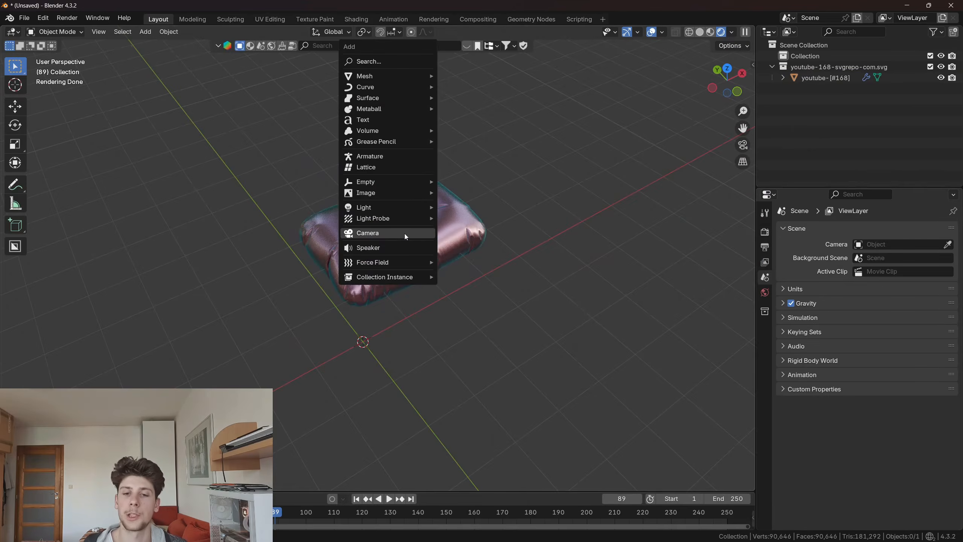
left_click(401, 248)
left_click(398, 265)
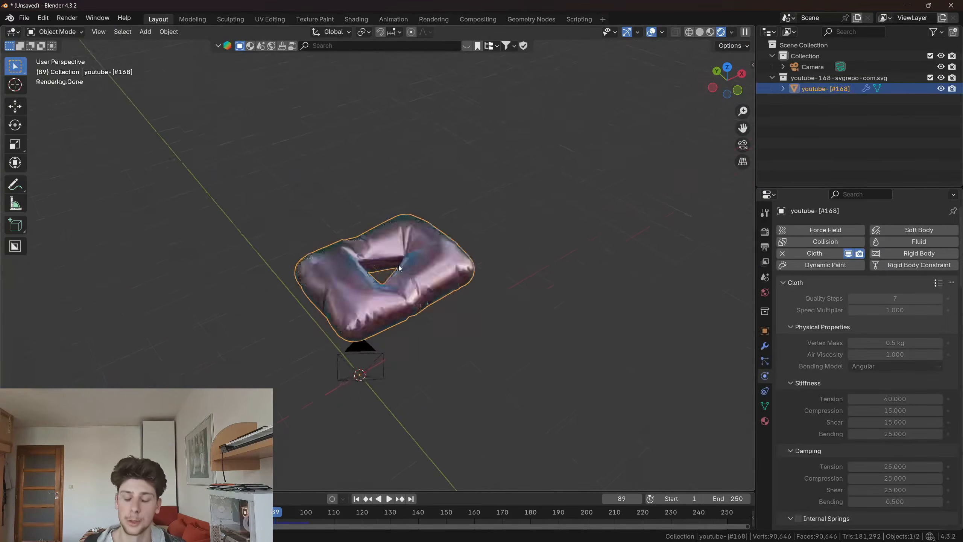
key("KP_0")
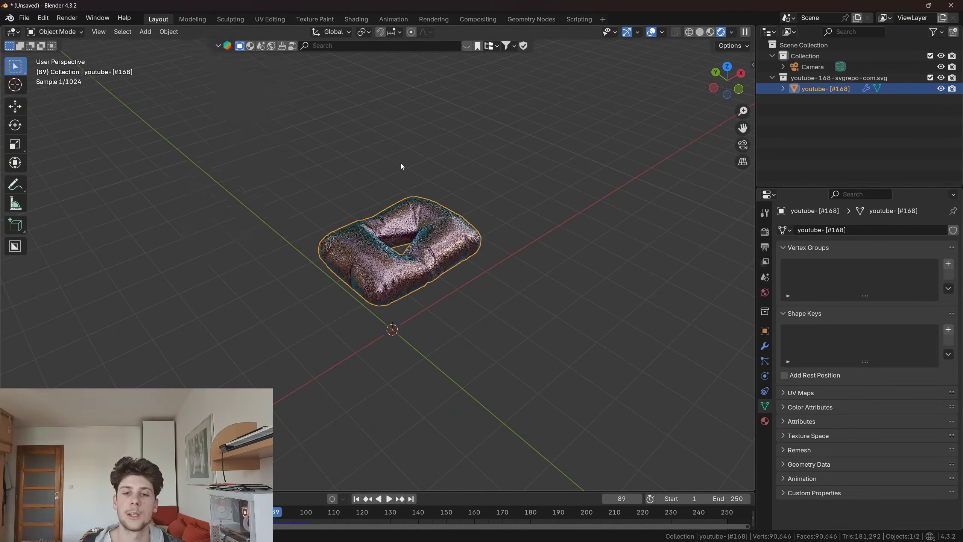
Add an area light at one side of the balloon and place a duplicate of it on the opposite side
key("shift+a")
mouse_move(243, 184)
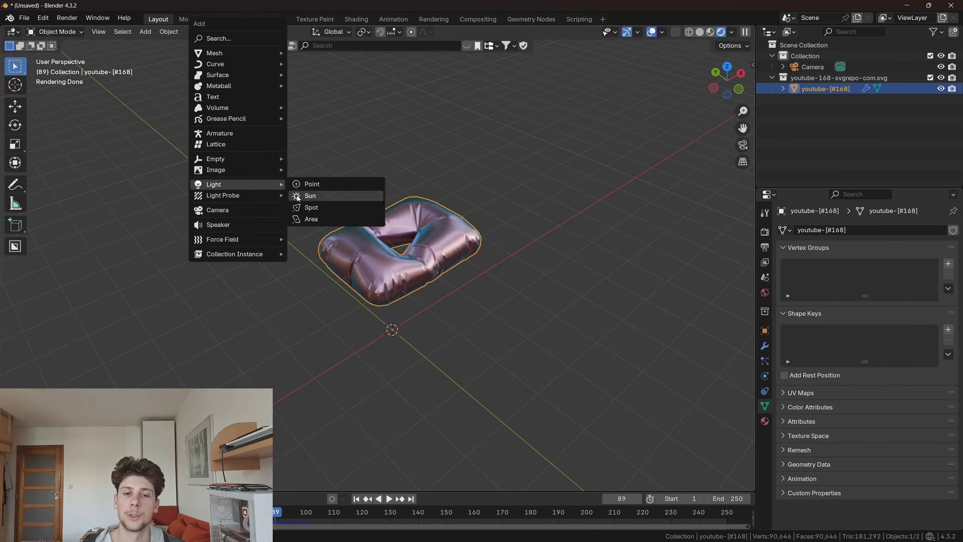
left_click(305, 216)
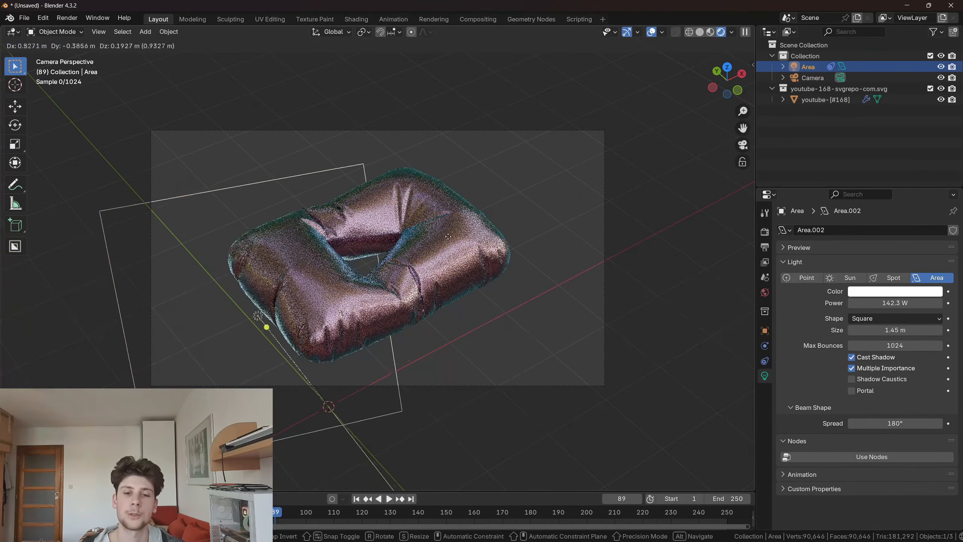
left_click(370, 224)
key("shift+d")
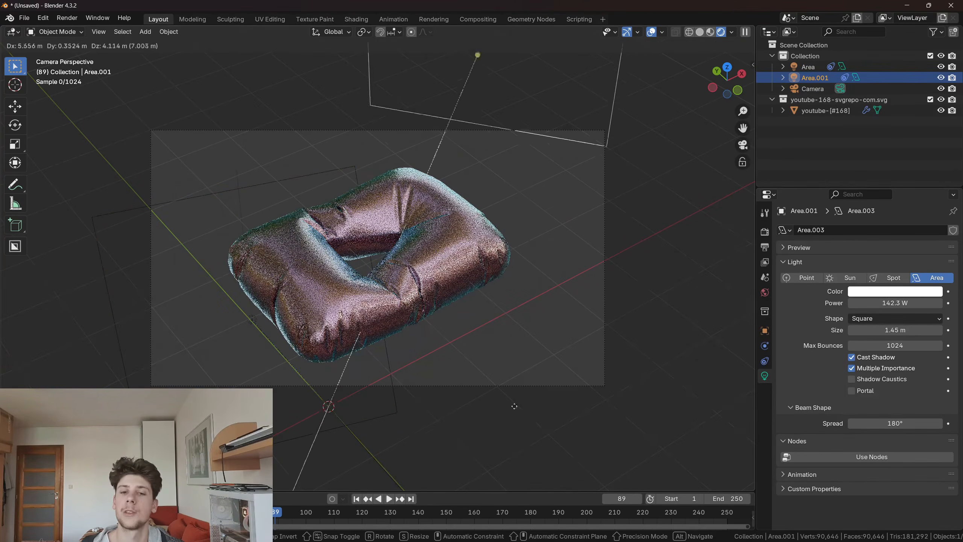
left_click(433, 379)
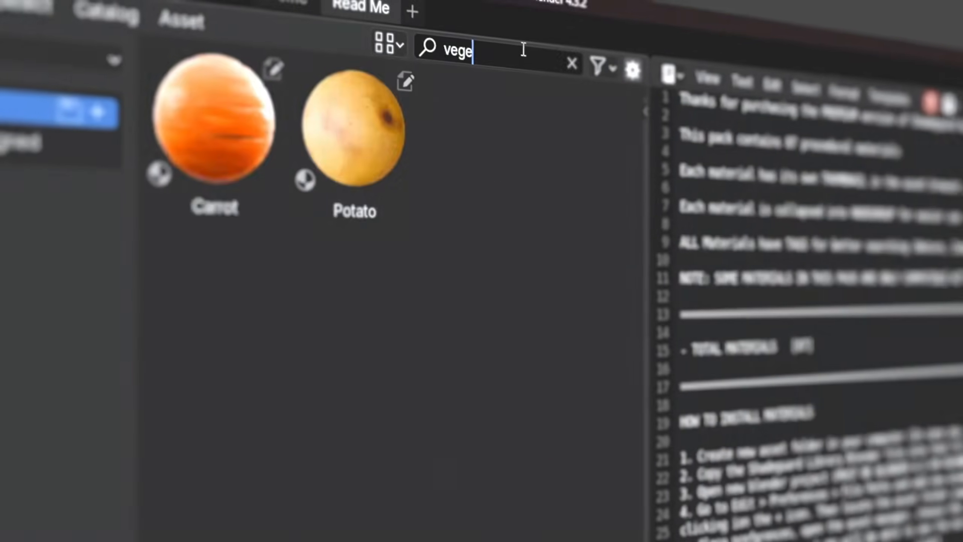
Search the material asset library for "fruit" in place of the current search term
key("BackSpace")
key("BackSpace")
key("BackSpace")
key("BackSpace")
type("fruit")
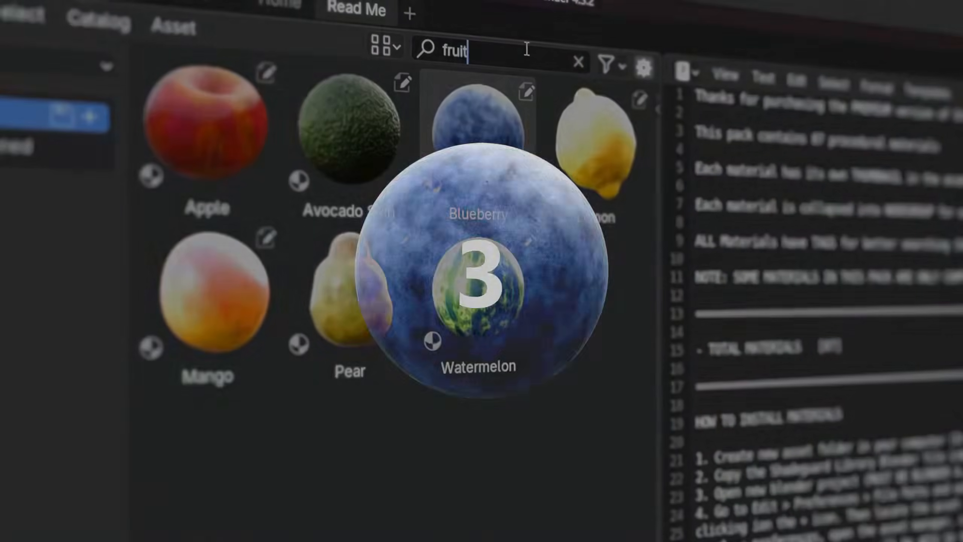